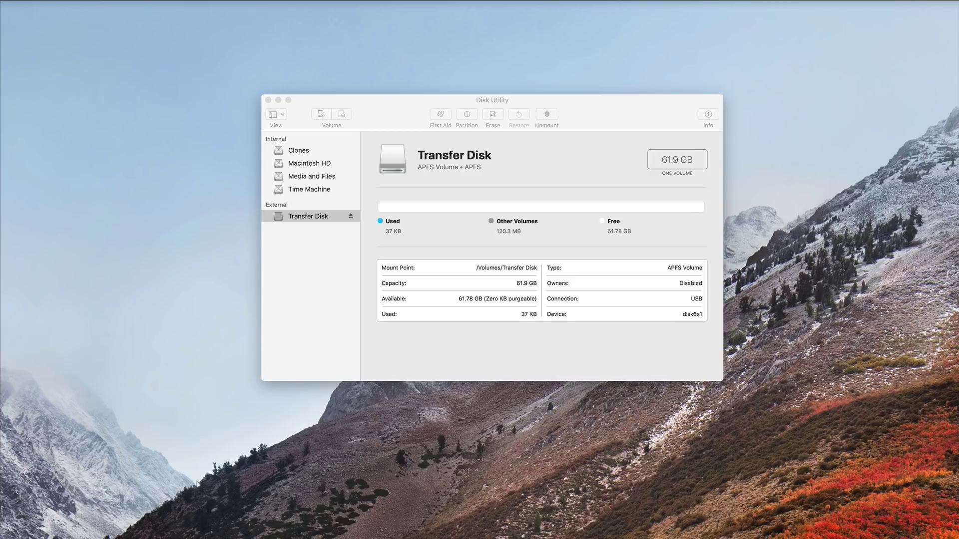
# Browse the Clones, Time Machine, Media and Files and Macintosh HD volume details, ending on Media and Files.
pyautogui.click(376, 107)
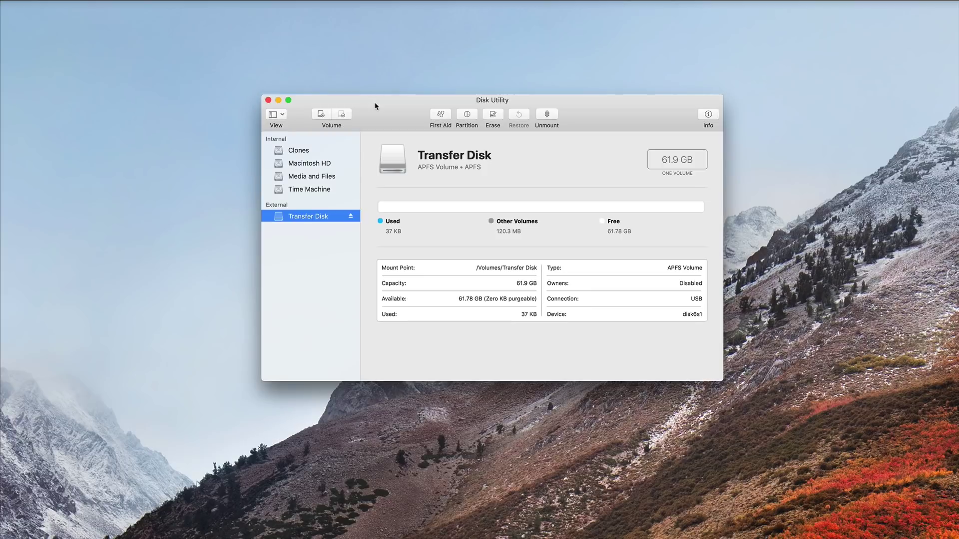
pyautogui.click(299, 151)
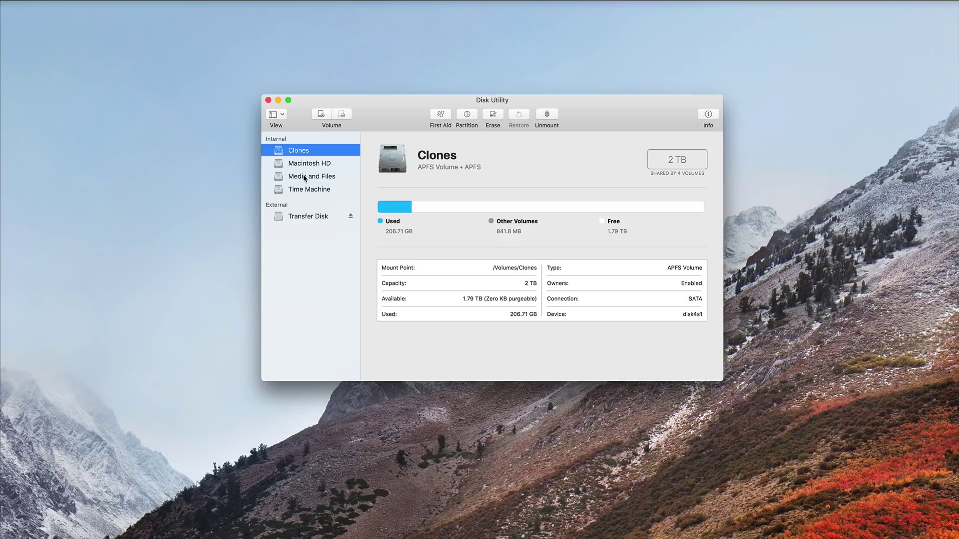
pyautogui.click(301, 190)
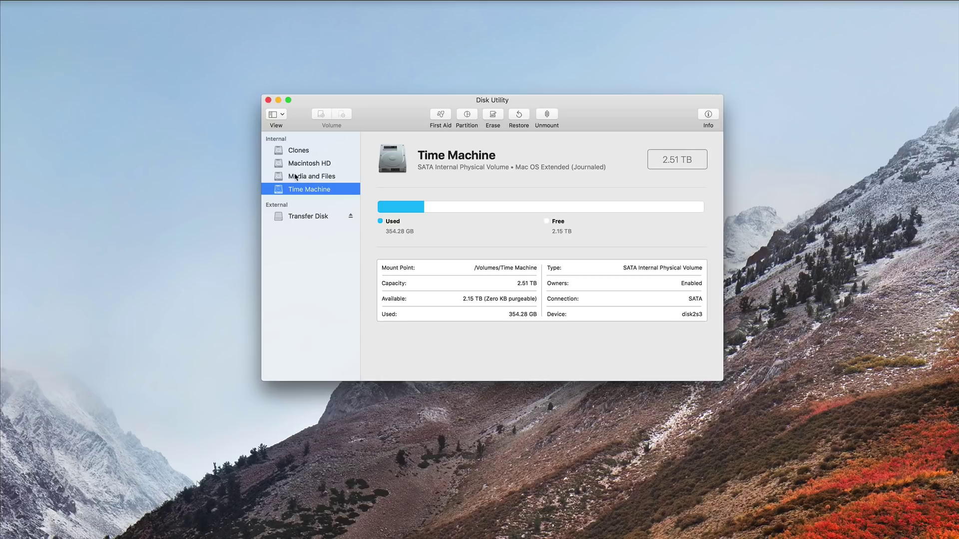
pyautogui.click(296, 177)
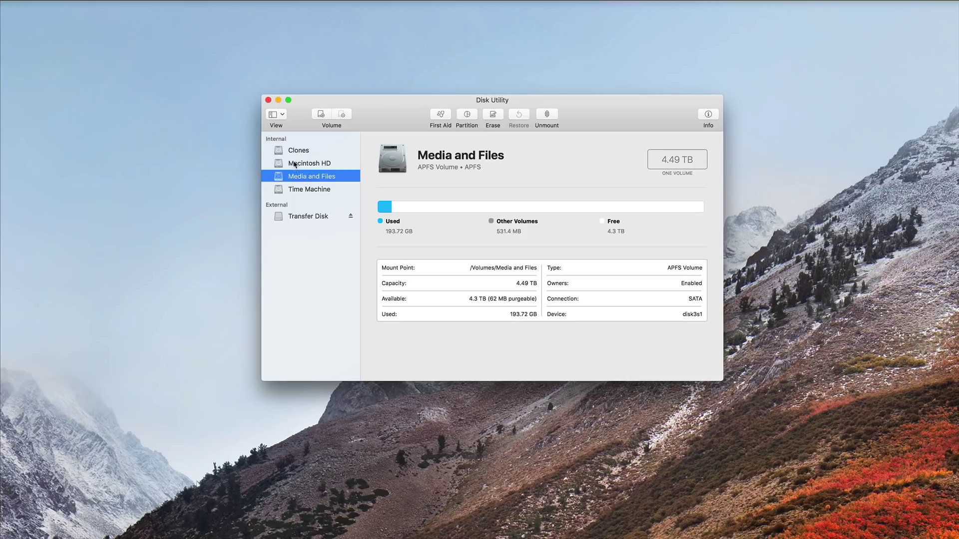
pyautogui.click(294, 165)
pyautogui.click(299, 179)
# Open and cancel the Add Volume, Delete Volume and First Aid prompts for Media and Files.
pyautogui.click(323, 115)
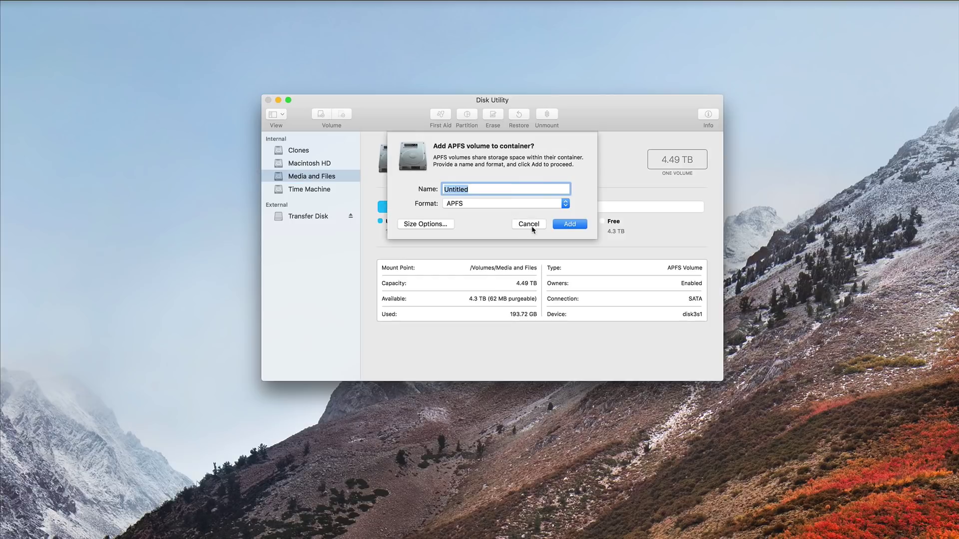
pyautogui.click(529, 224)
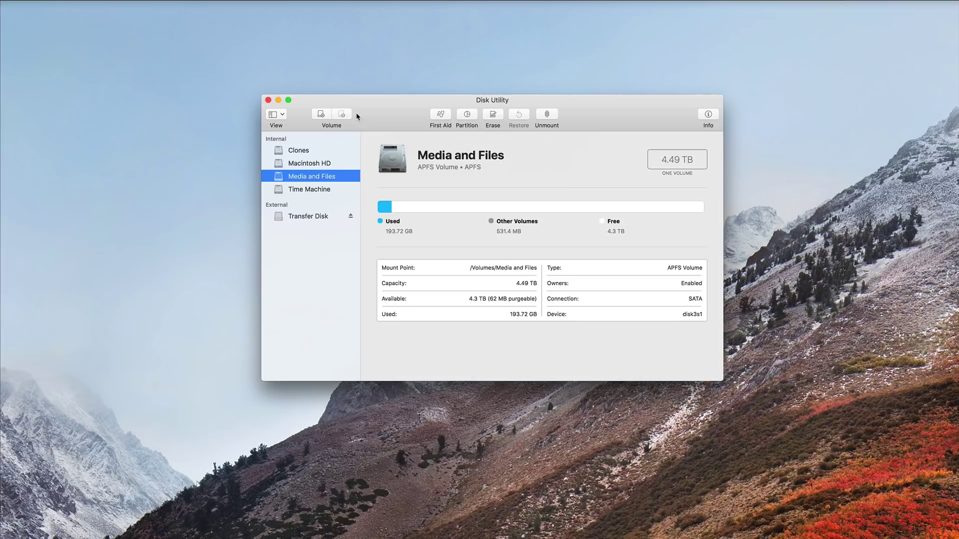
pyautogui.click(343, 115)
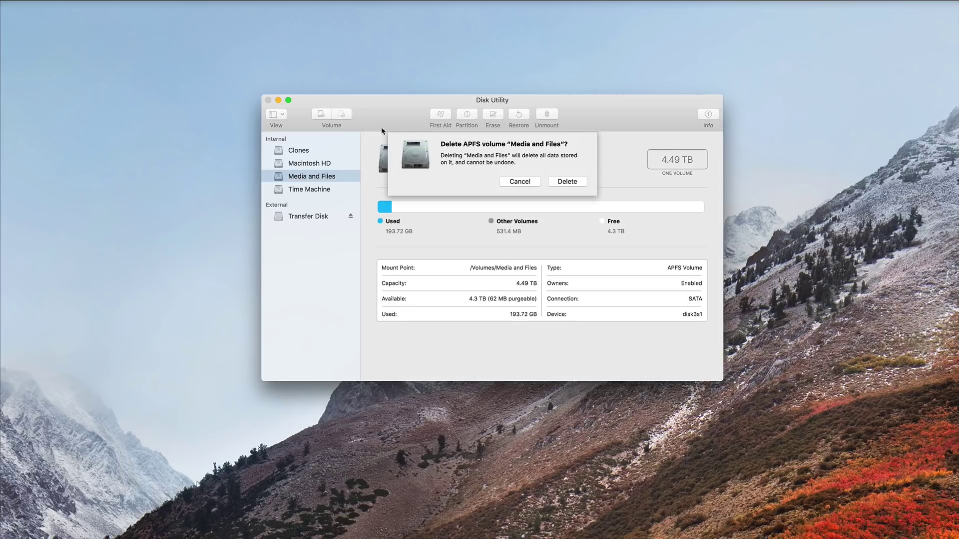
pyautogui.click(517, 182)
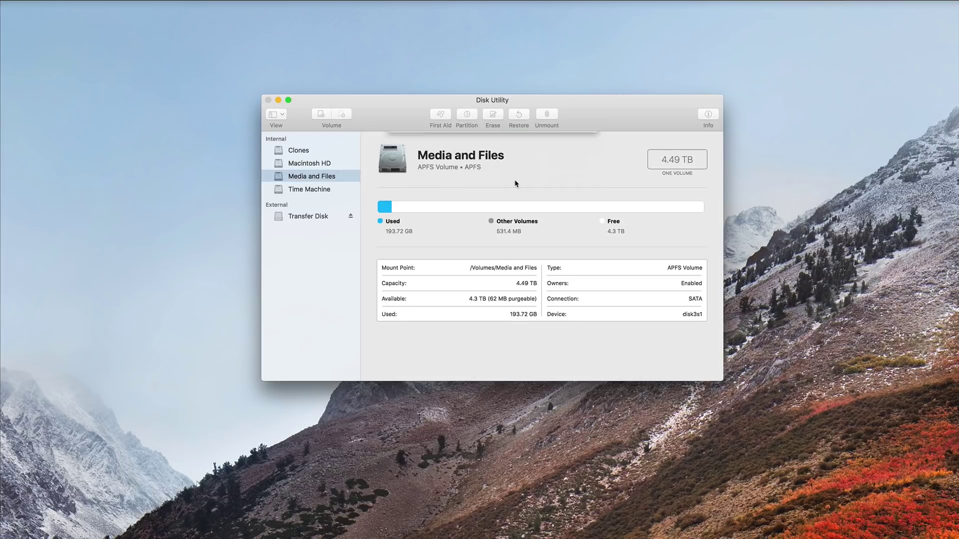
pyautogui.click(439, 115)
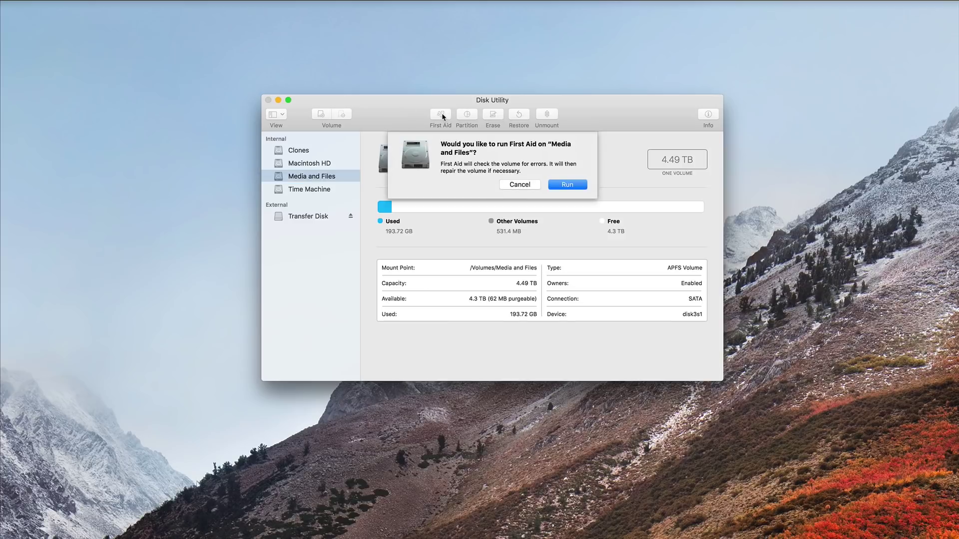
pyautogui.click(517, 185)
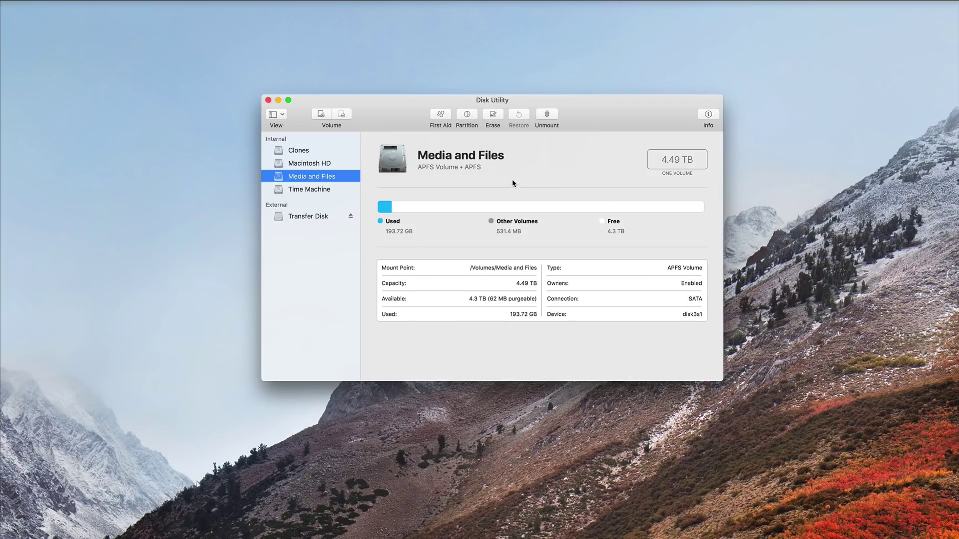
# Inspect the Time Machine, Clones and Media and Files partitions in the partition chart, then cancel.
pyautogui.click(465, 116)
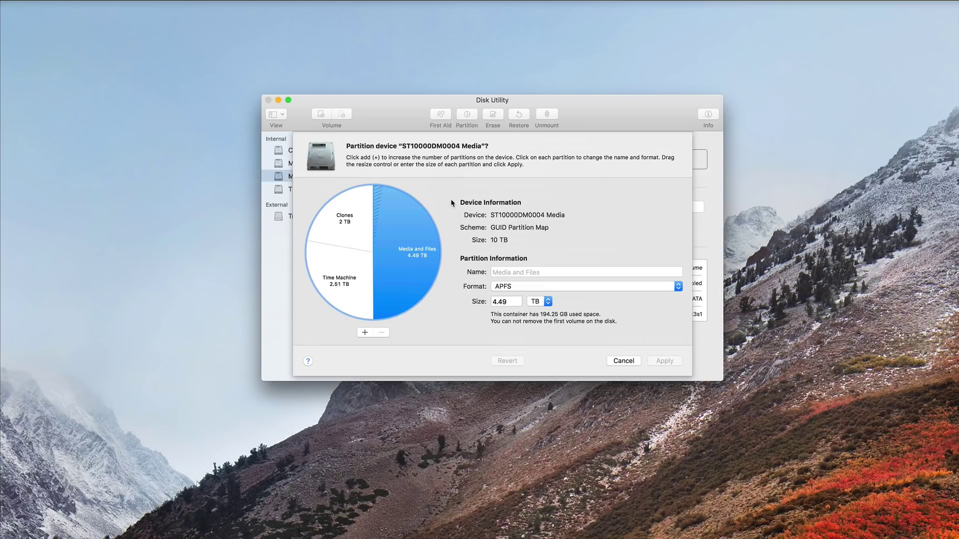
pyautogui.click(340, 285)
pyautogui.click(347, 233)
pyautogui.click(399, 259)
pyautogui.click(623, 360)
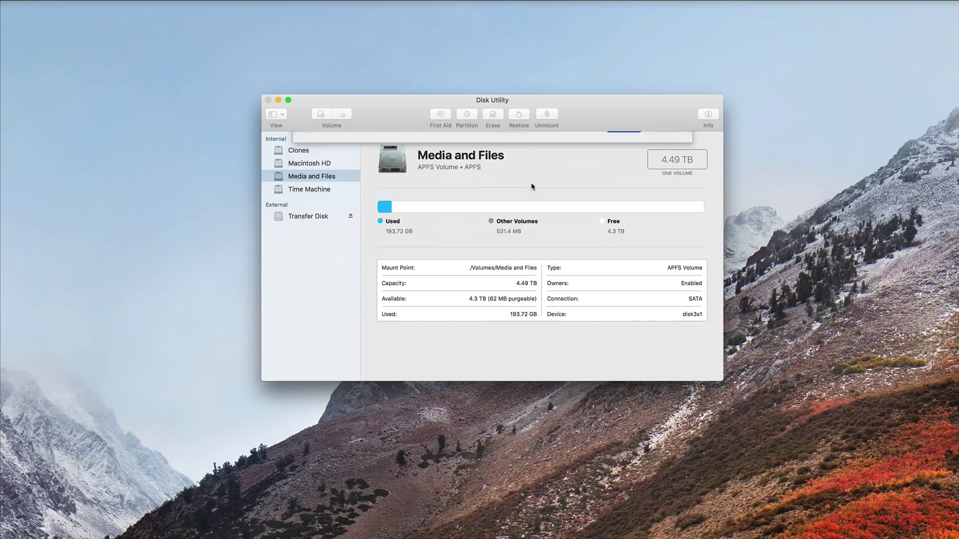
pyautogui.click(487, 112)
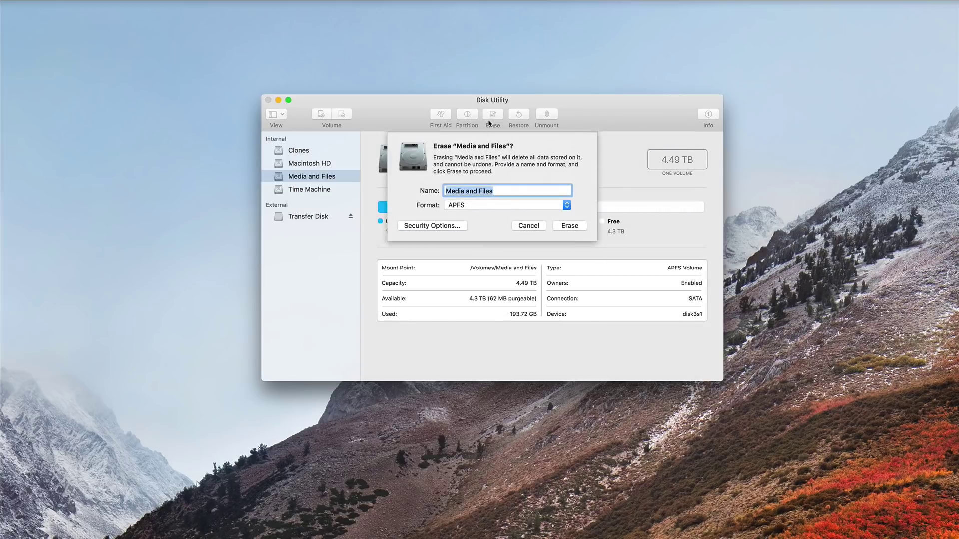
pyautogui.click(524, 203)
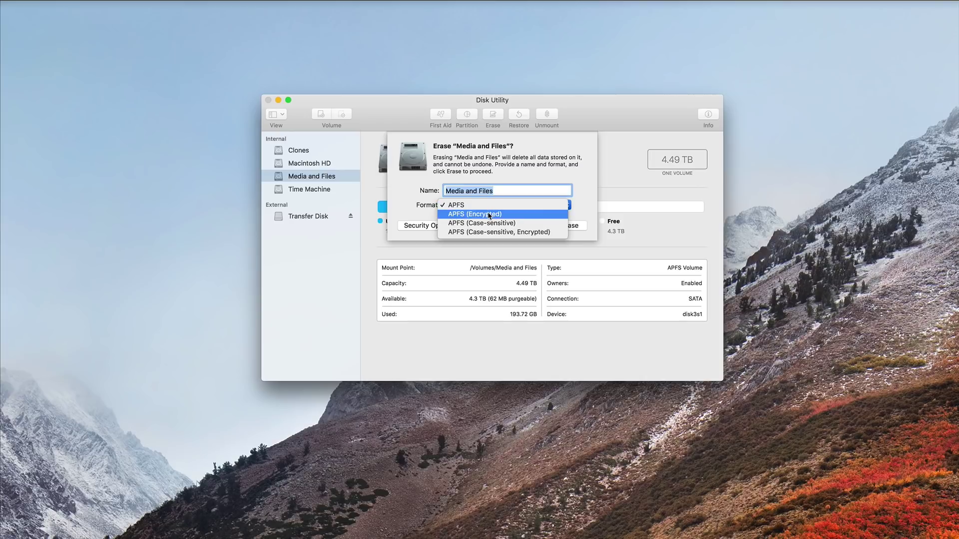
pyautogui.click(563, 172)
pyautogui.click(445, 228)
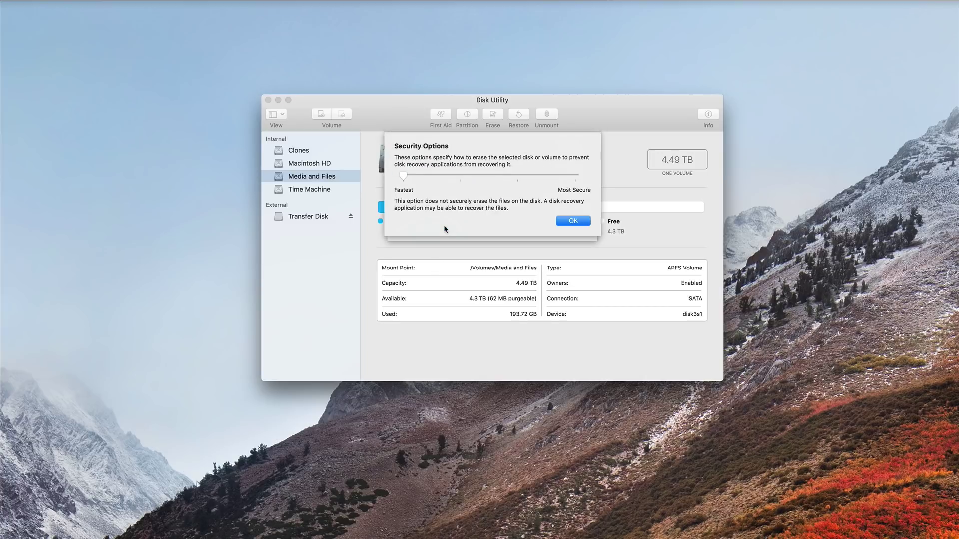
pyautogui.click(572, 221)
pyautogui.click(529, 225)
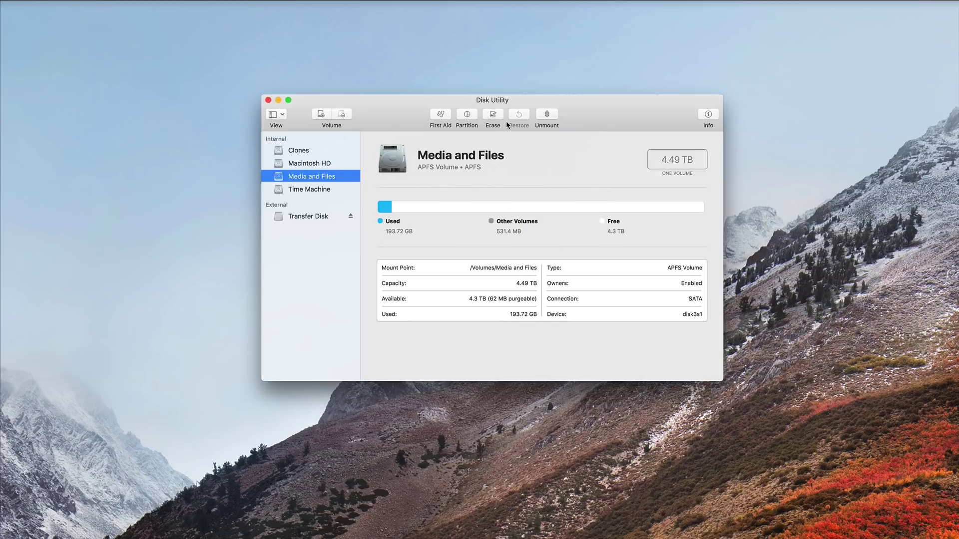
# Select Transfer Disk, preview its partition layout without changes, and briefly view Time Machine.
pyautogui.moveTo(518, 114)
pyautogui.click(298, 217)
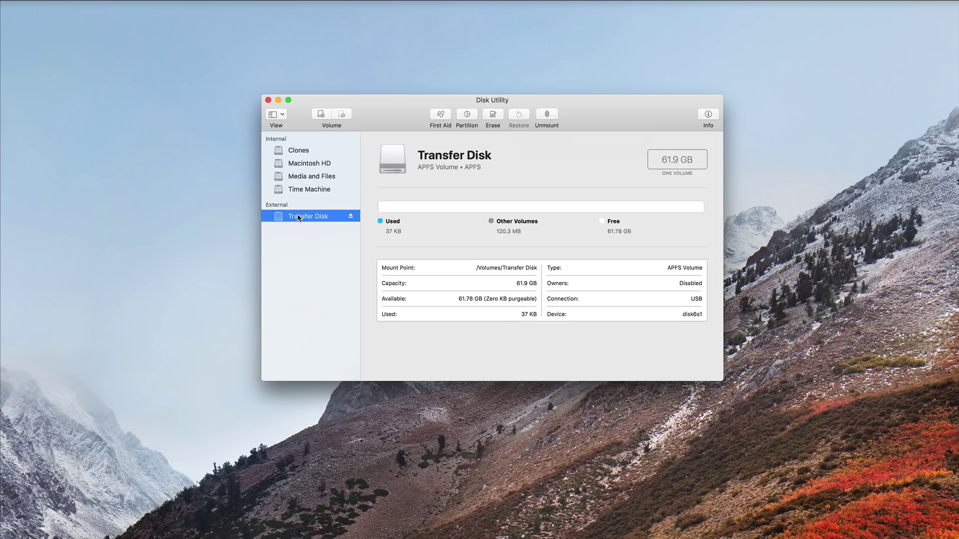
pyautogui.click(466, 114)
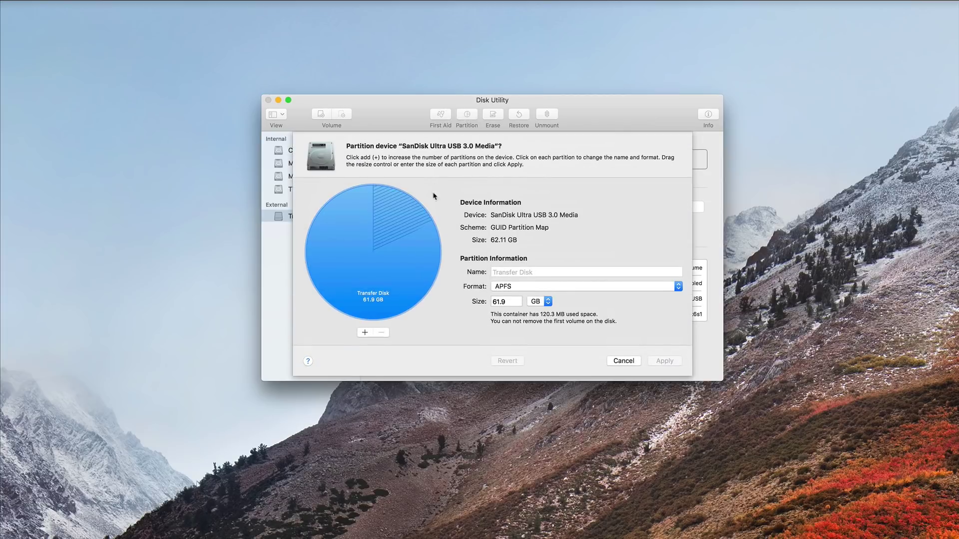
pyautogui.press('Escape')
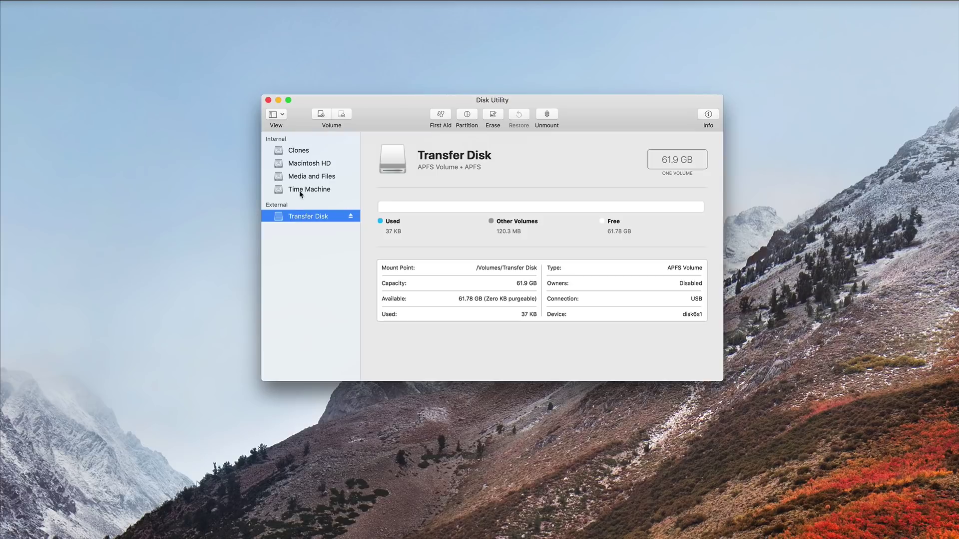
pyautogui.click(300, 189)
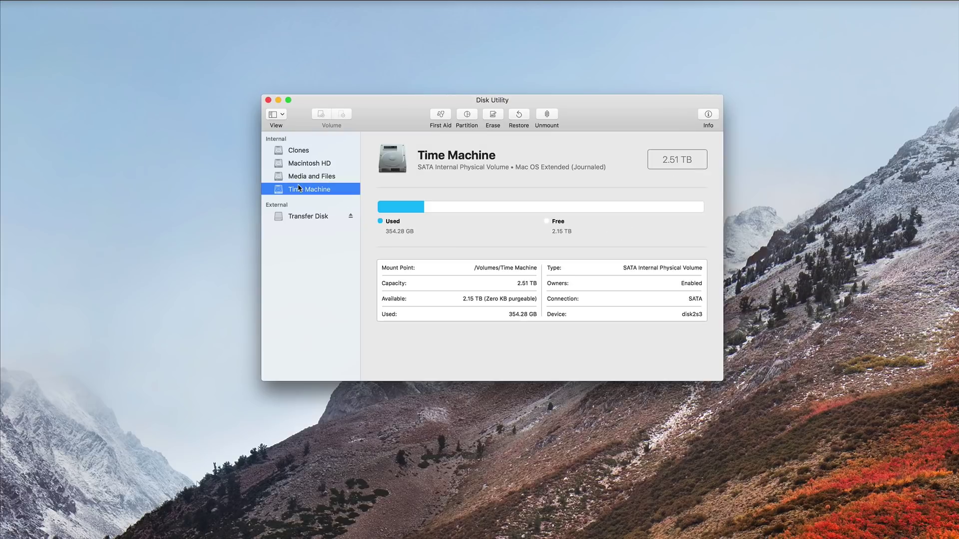
pyautogui.click(301, 217)
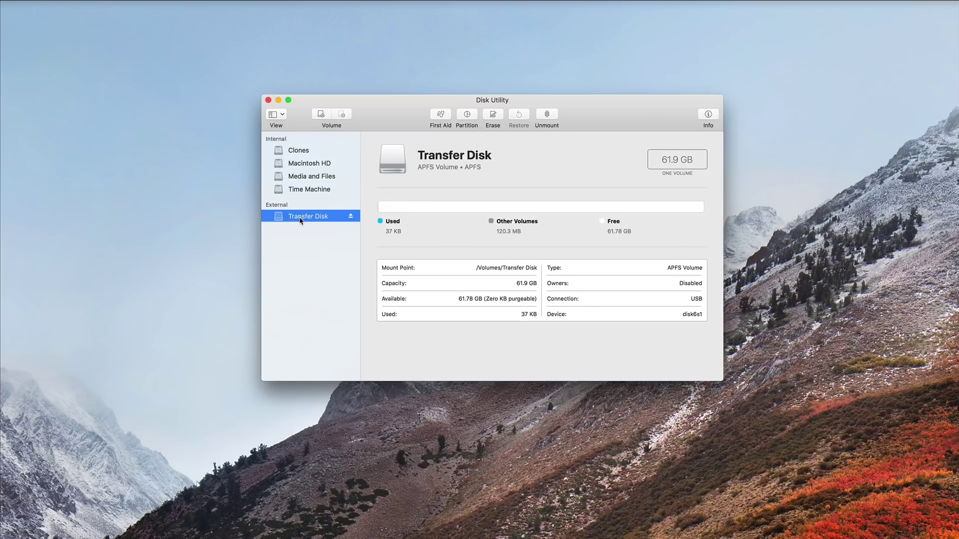
# Add a 15 GB Mac OS Extended (Journaled) Untitled partition to the USB drive and apply it.
pyautogui.click(467, 116)
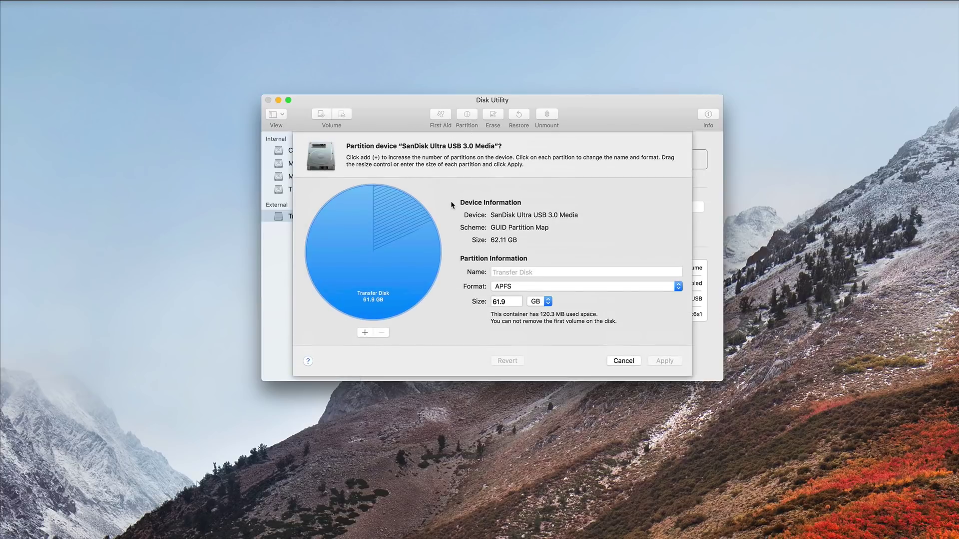
pyautogui.click(364, 334)
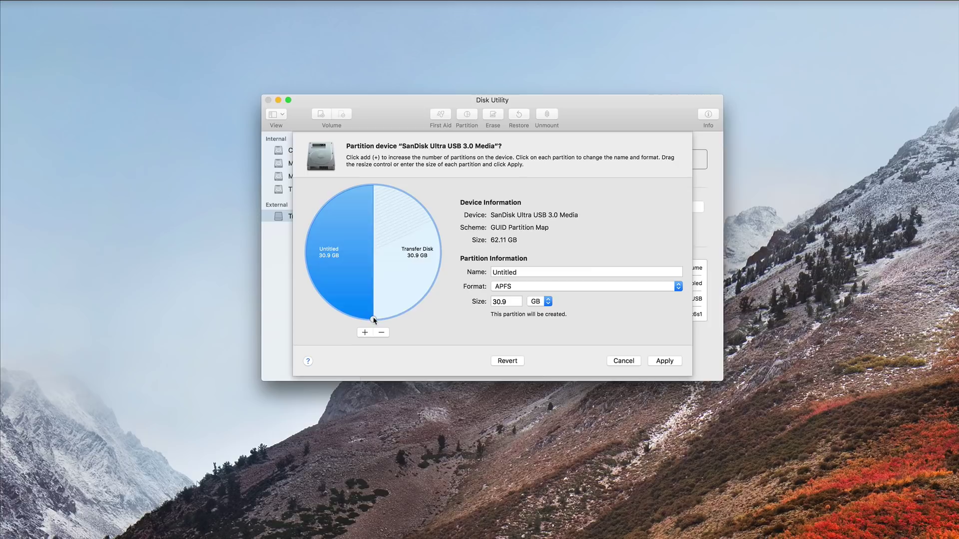
pyautogui.moveTo(374, 318); pyautogui.dragTo(308, 252)
pyautogui.click(618, 289)
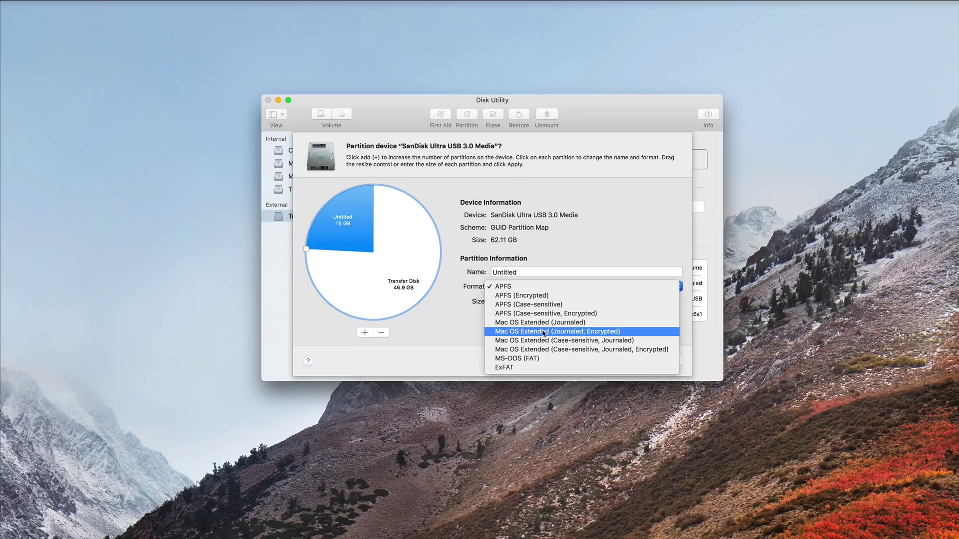
pyautogui.click(529, 323)
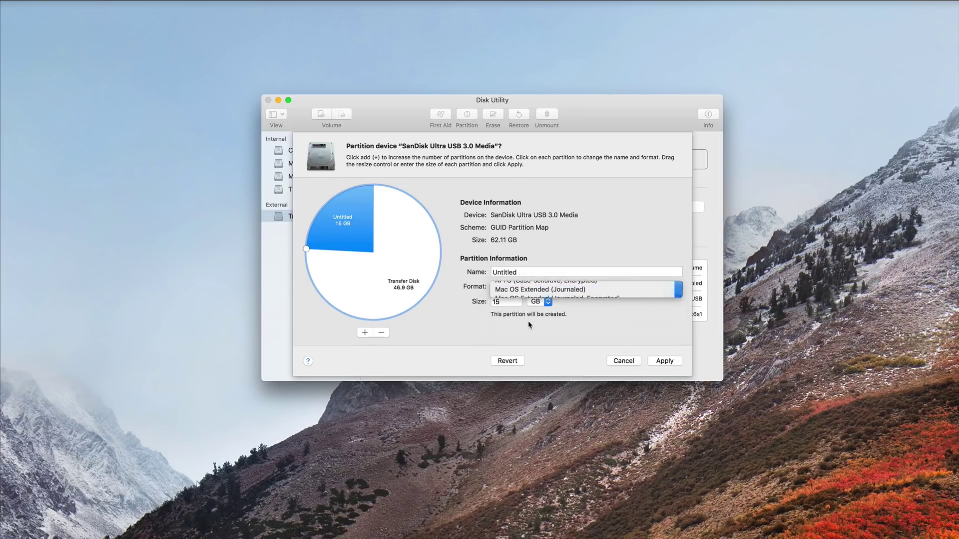
pyautogui.click(665, 362)
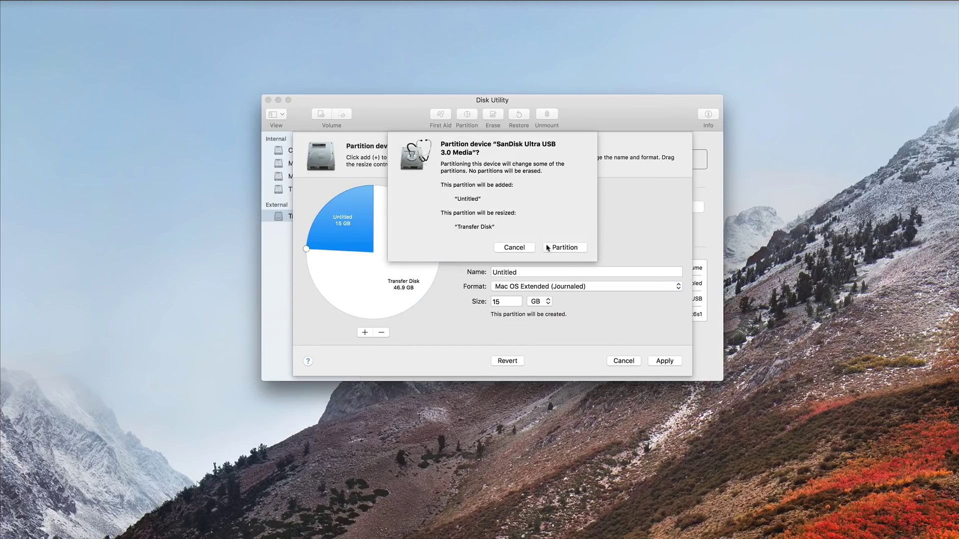
pyautogui.click(559, 248)
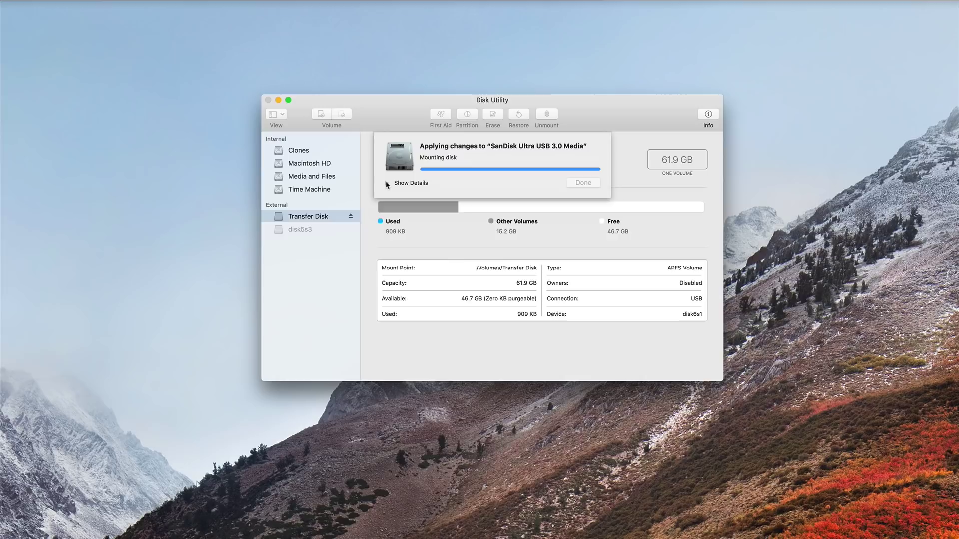
pyautogui.click(387, 183)
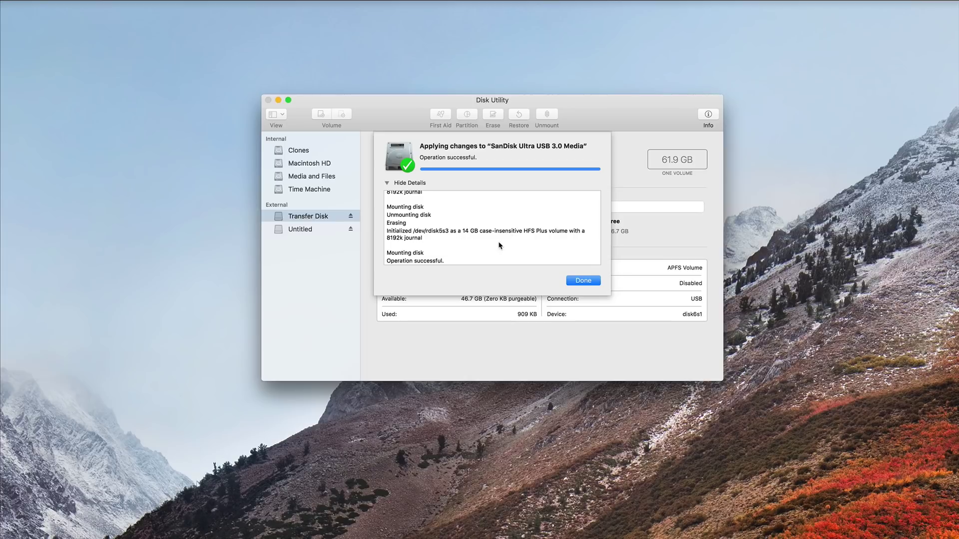
pyautogui.click(580, 281)
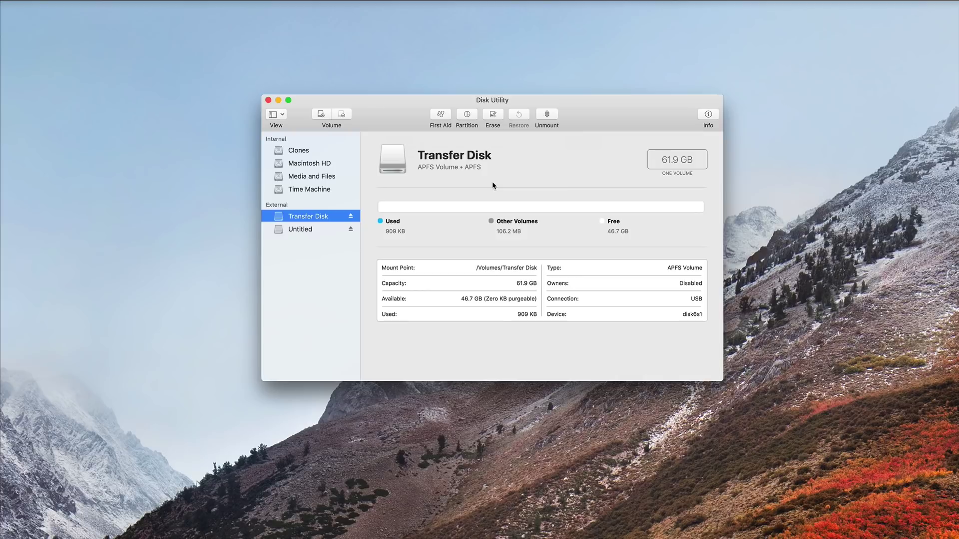
# Check the Untitled volume, then start an APFS erase of Transfer Disk and cancel it.
pyautogui.click(297, 230)
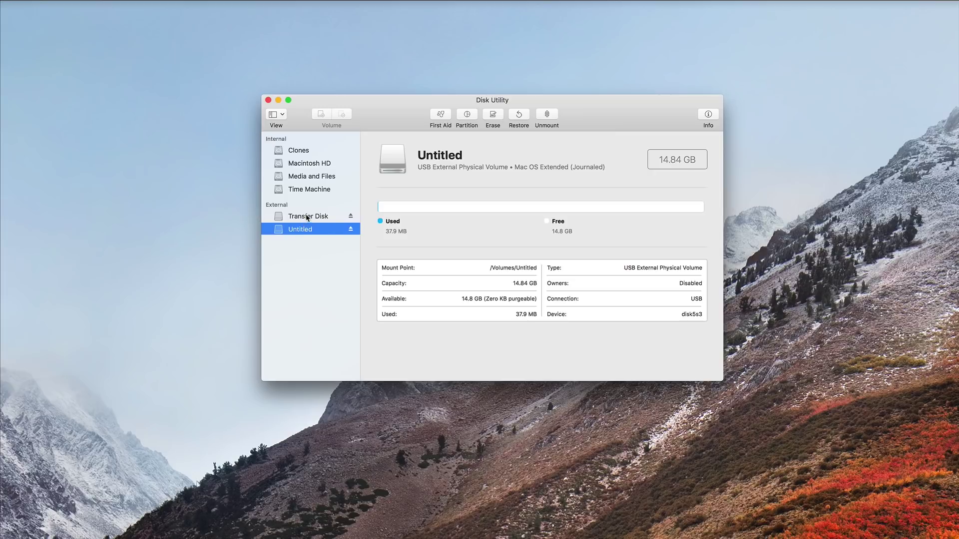
pyautogui.click(306, 216)
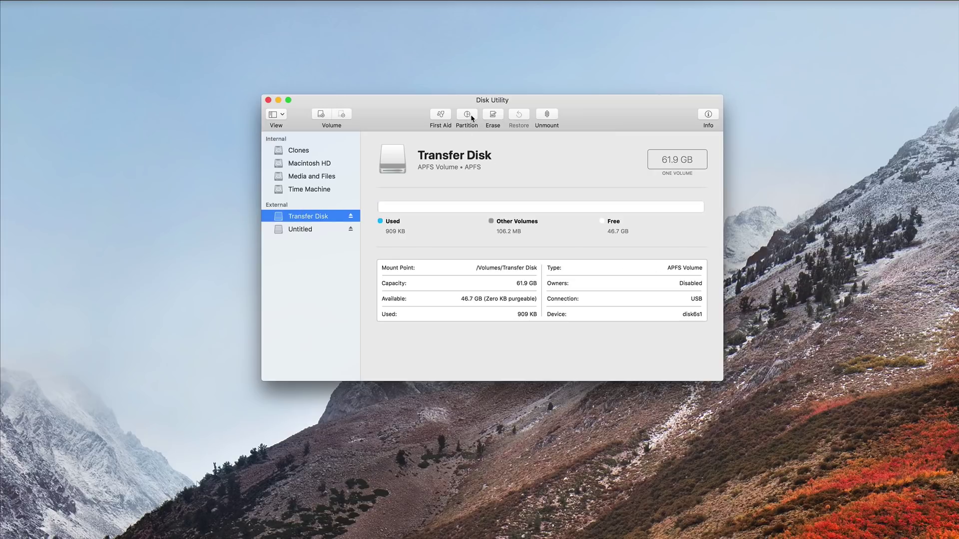
pyautogui.click(492, 115)
pyautogui.click(530, 205)
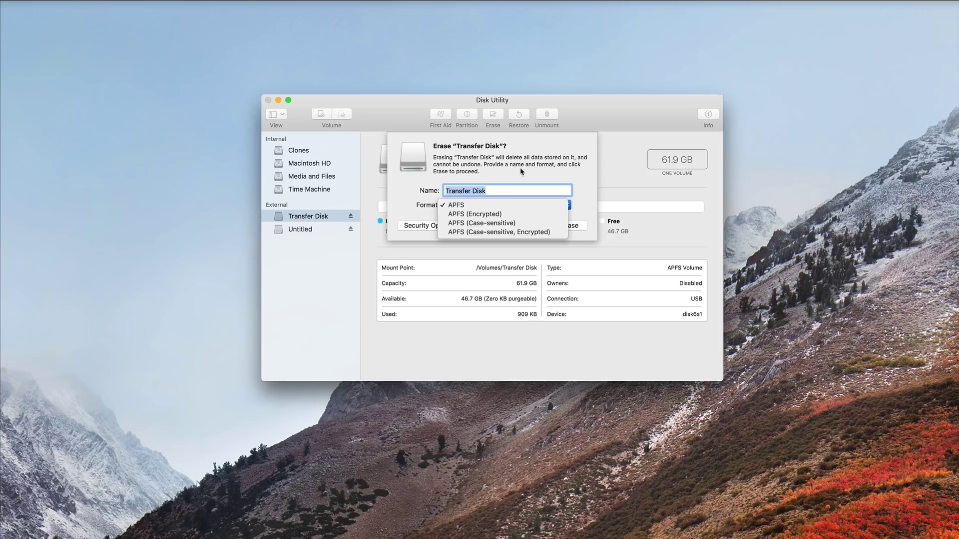
pyautogui.click(520, 168)
pyautogui.click(526, 226)
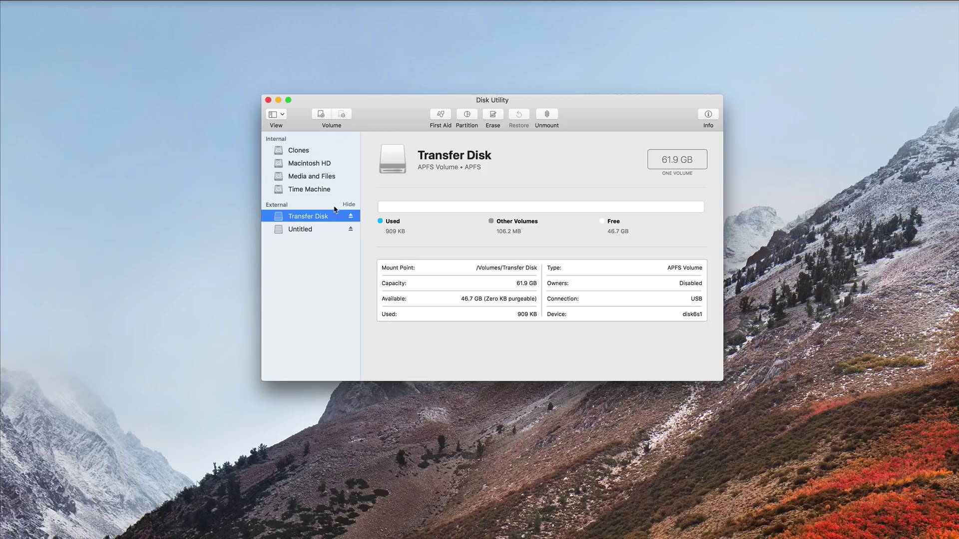
# Show all devices and browse the 10 TB internal disk, Crucial SSD and SanDisk USB drive.
pyautogui.click(283, 116)
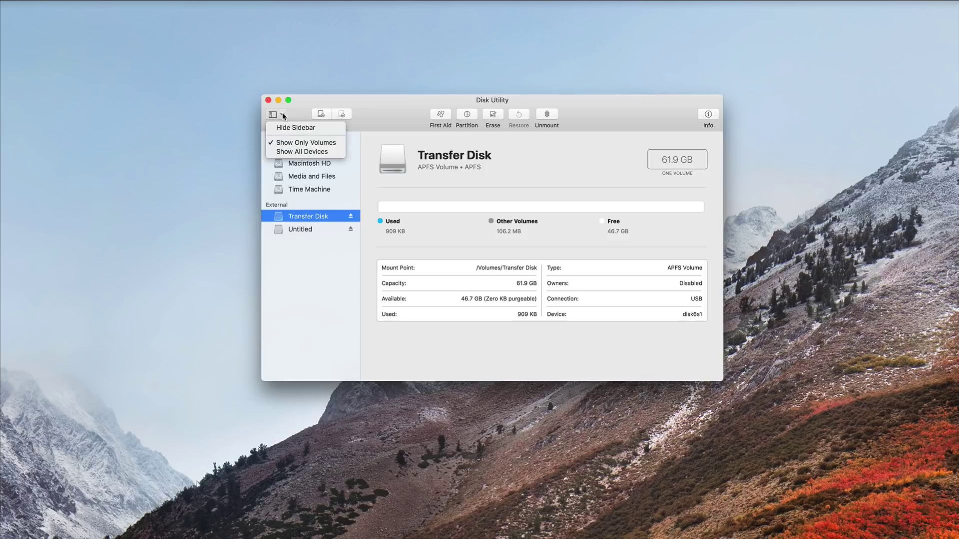
pyautogui.click(285, 152)
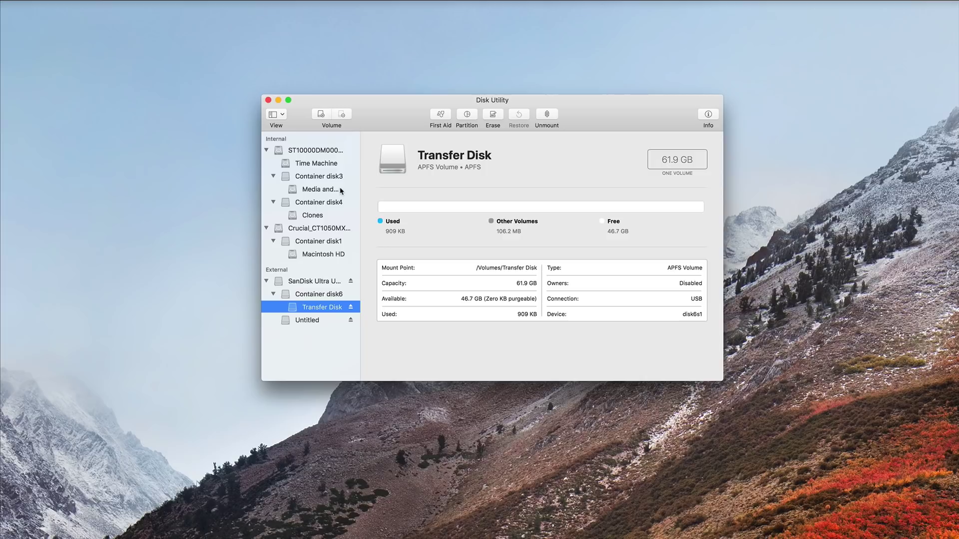
pyautogui.click(301, 151)
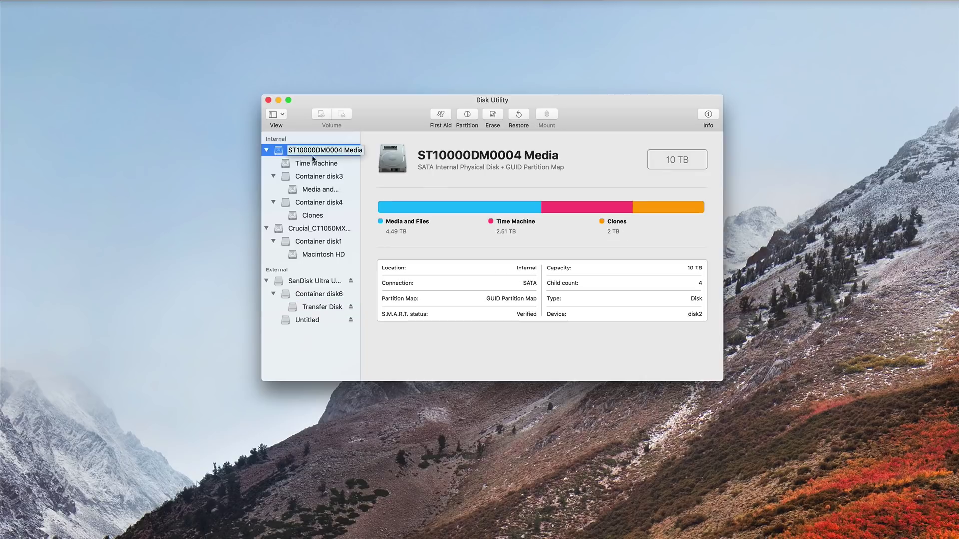
pyautogui.click(304, 227)
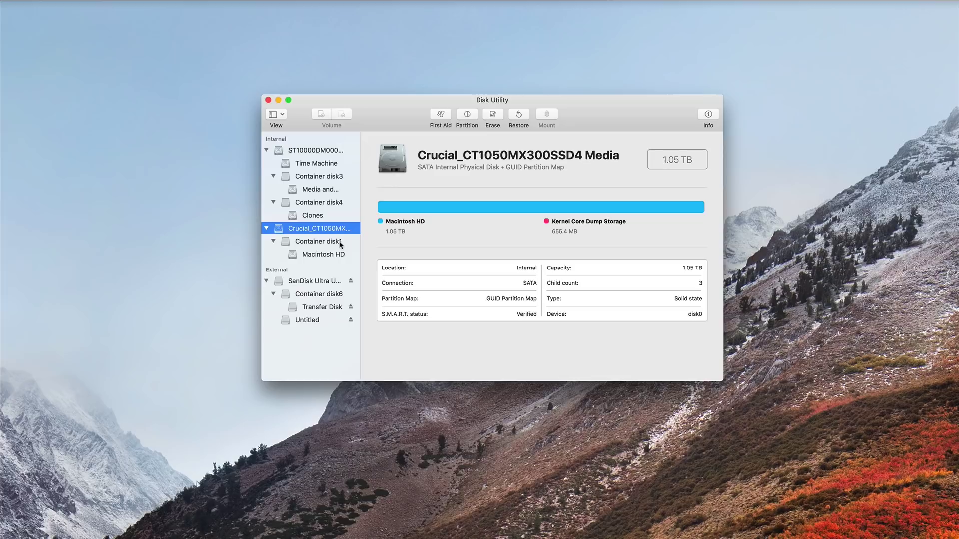
pyautogui.click(306, 282)
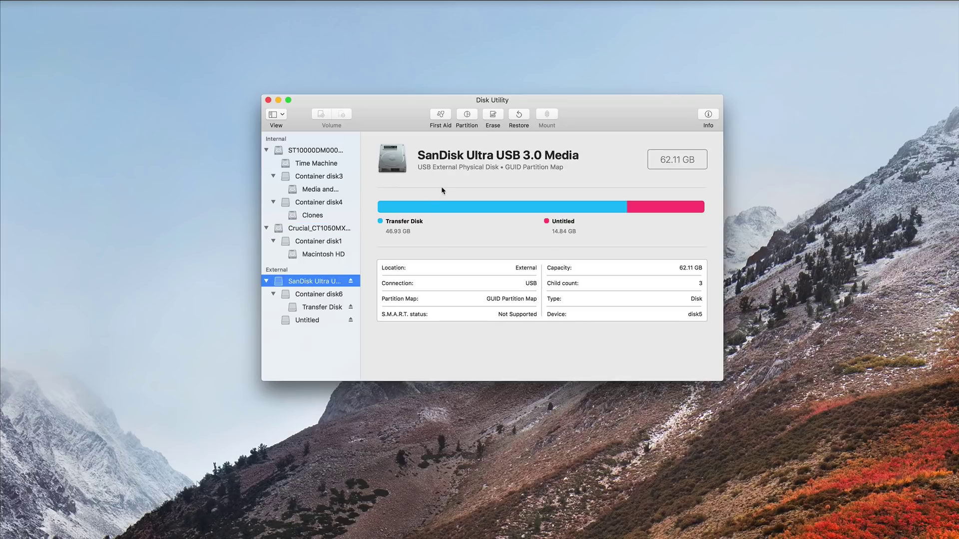
# Cancel a partition attempt on the SanDisk drive and select Container disk6.
pyautogui.click(468, 116)
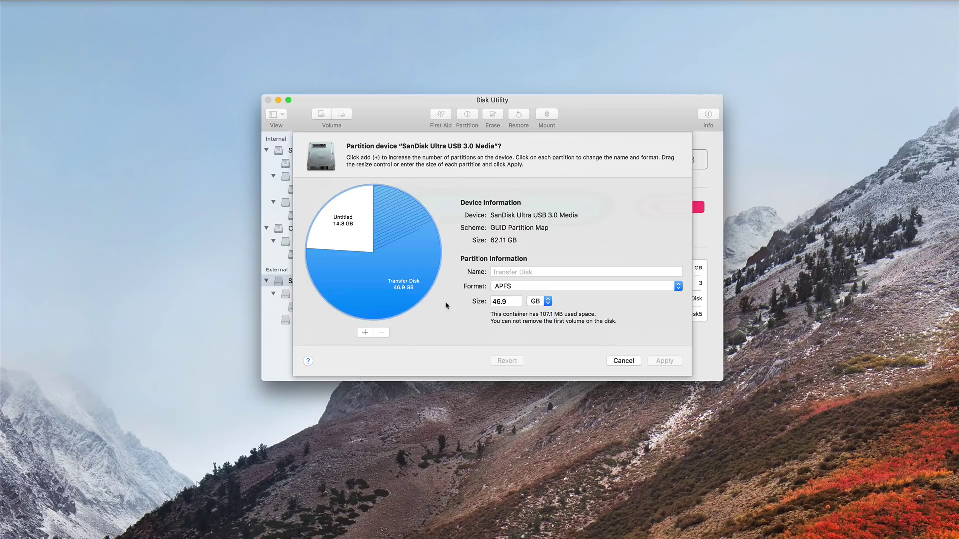
pyautogui.click(624, 361)
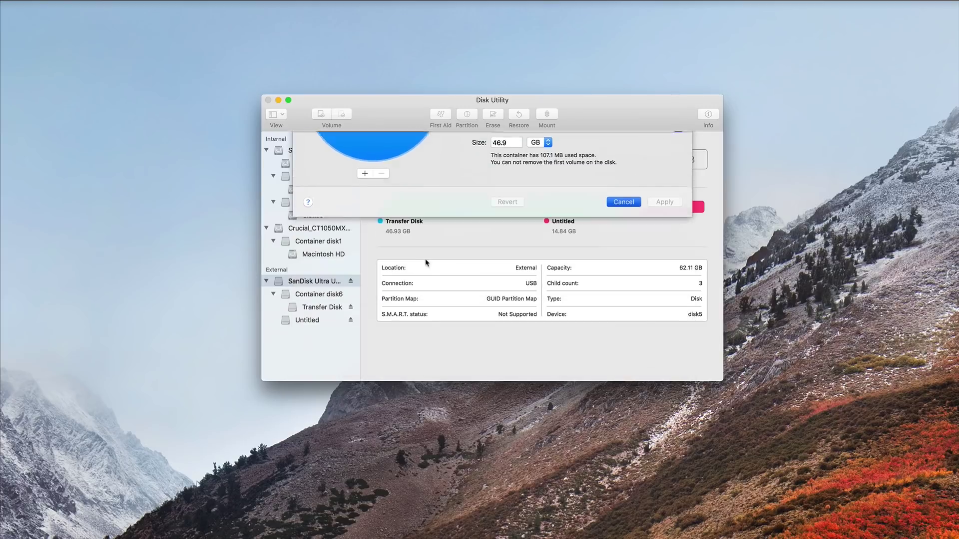
pyautogui.click(310, 295)
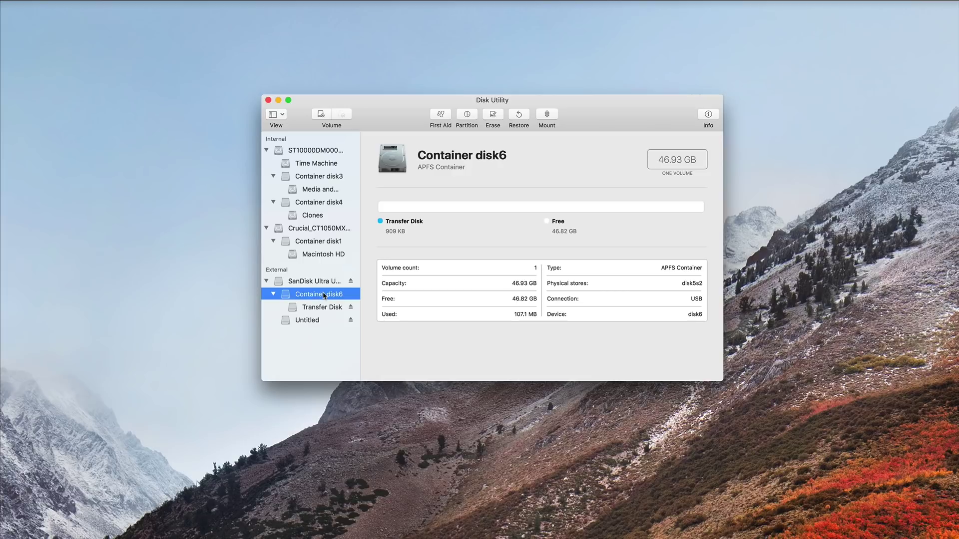
# Erase Container disk6 as Mac OS Extended (Journaled), producing a new Transfer Disk.
pyautogui.click(492, 115)
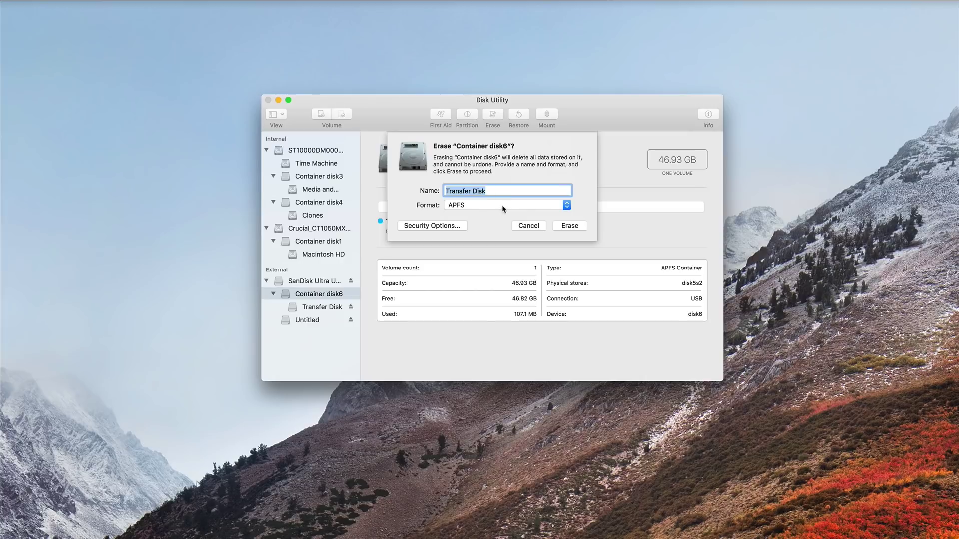
pyautogui.click(506, 206)
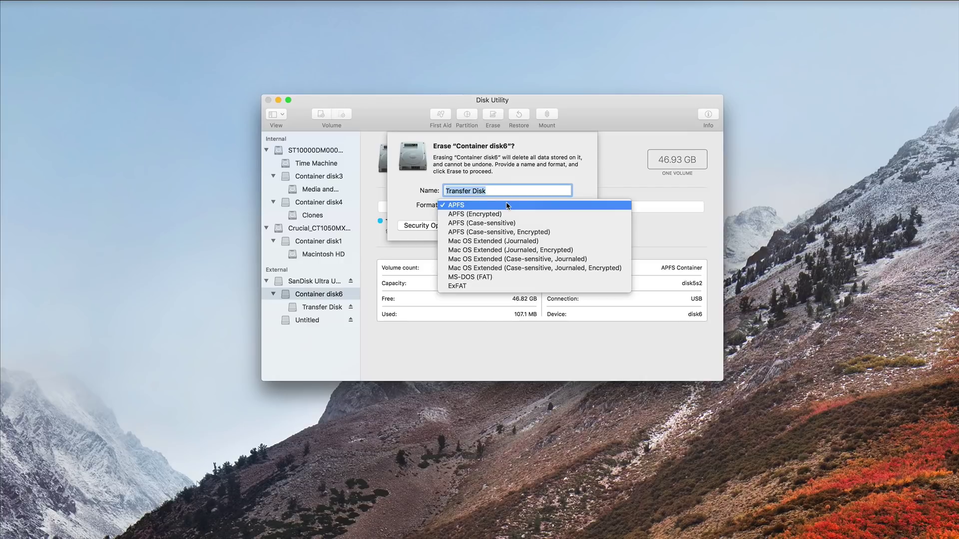
pyautogui.click(491, 241)
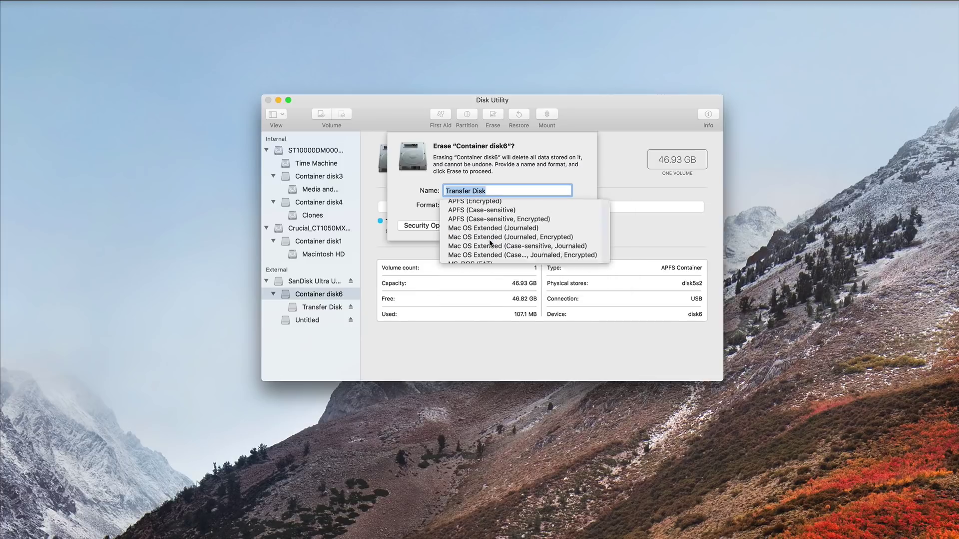
pyautogui.click(569, 226)
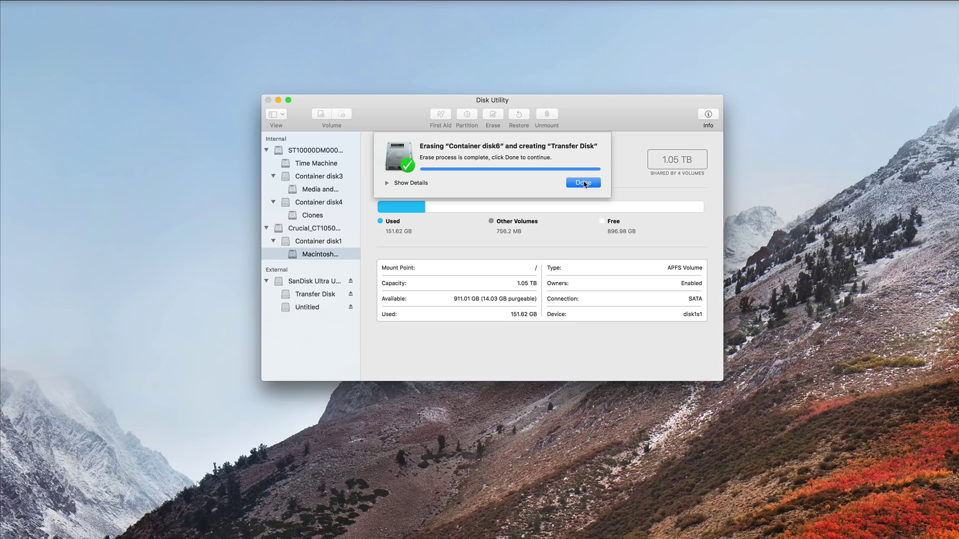
pyautogui.click(586, 184)
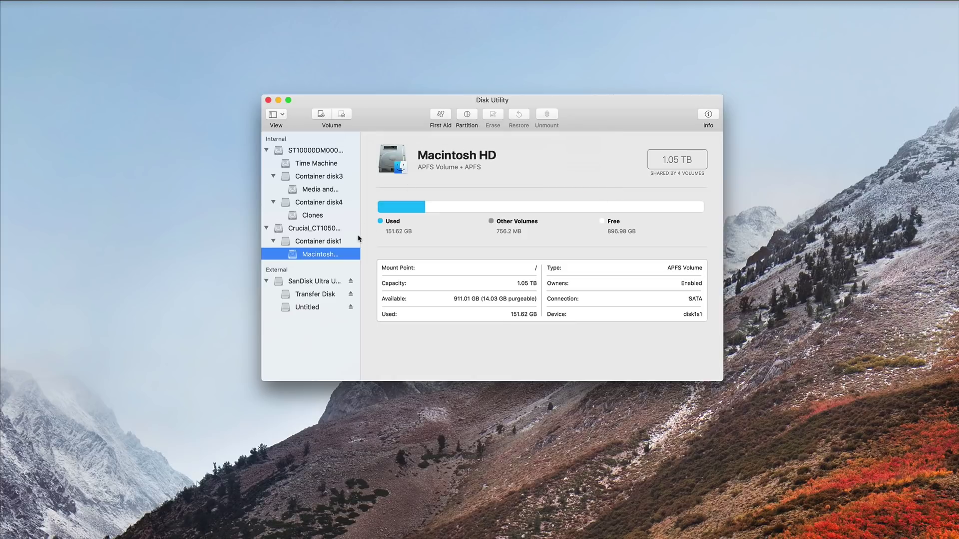
# Review the SanDisk drive layout, the Untitled partition and the 46.8 GB Transfer Disk.
pyautogui.click(309, 283)
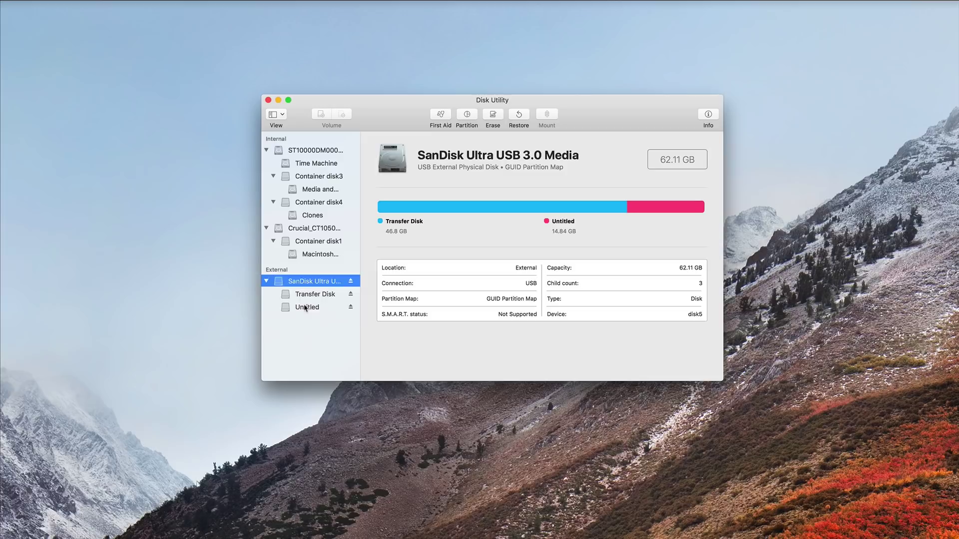
pyautogui.click(306, 308)
pyautogui.click(305, 295)
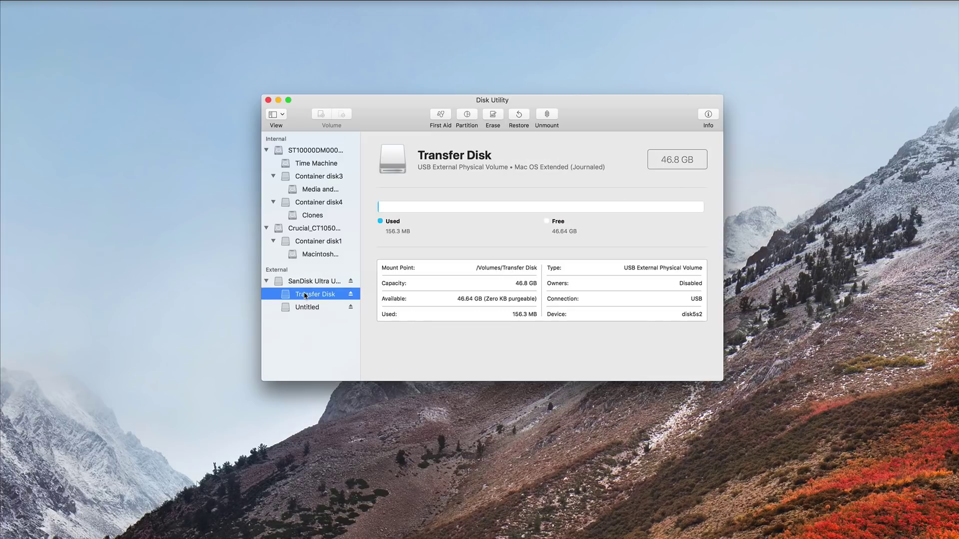
pyautogui.click(305, 282)
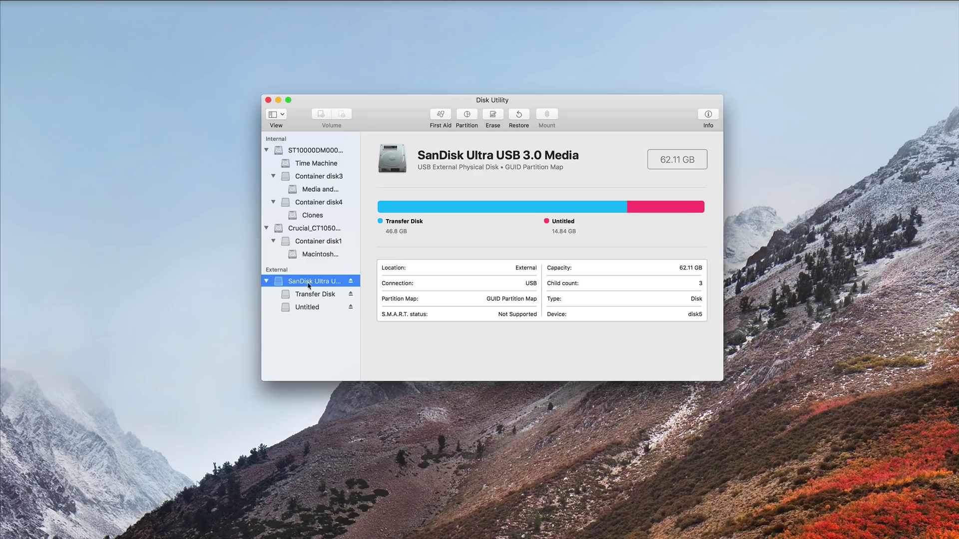
# Delete the Untitled partition from the SanDisk drive so Transfer Disk expands to 61.77 GB.
pyautogui.click(469, 115)
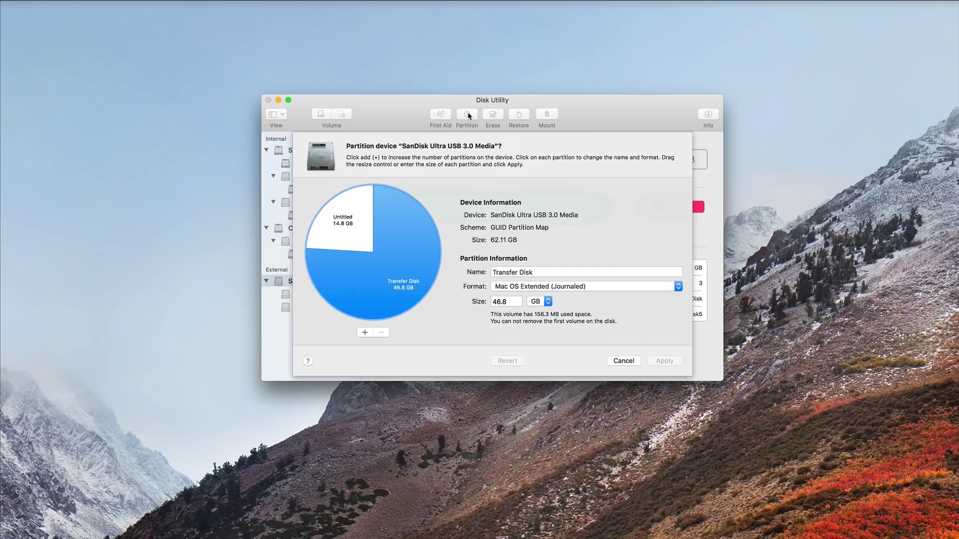
pyautogui.click(351, 224)
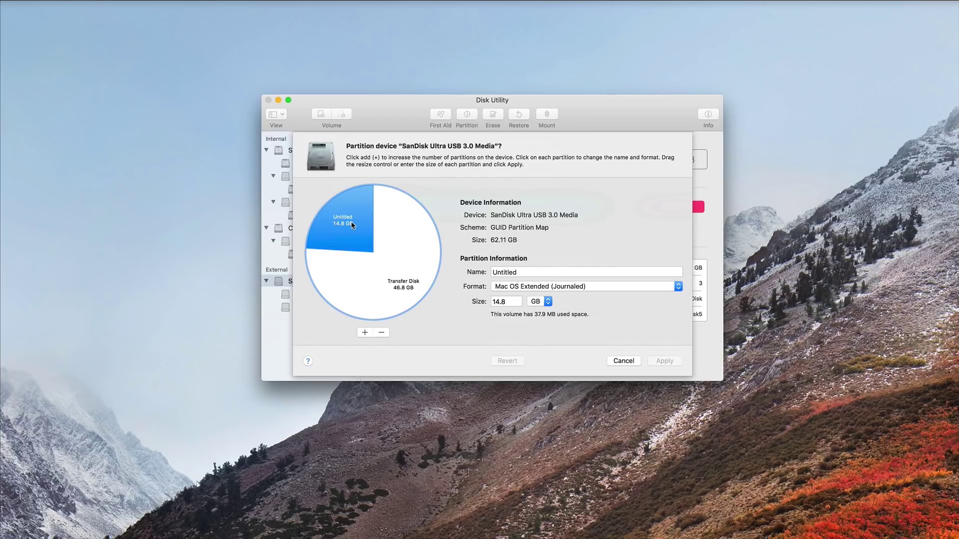
pyautogui.click(382, 333)
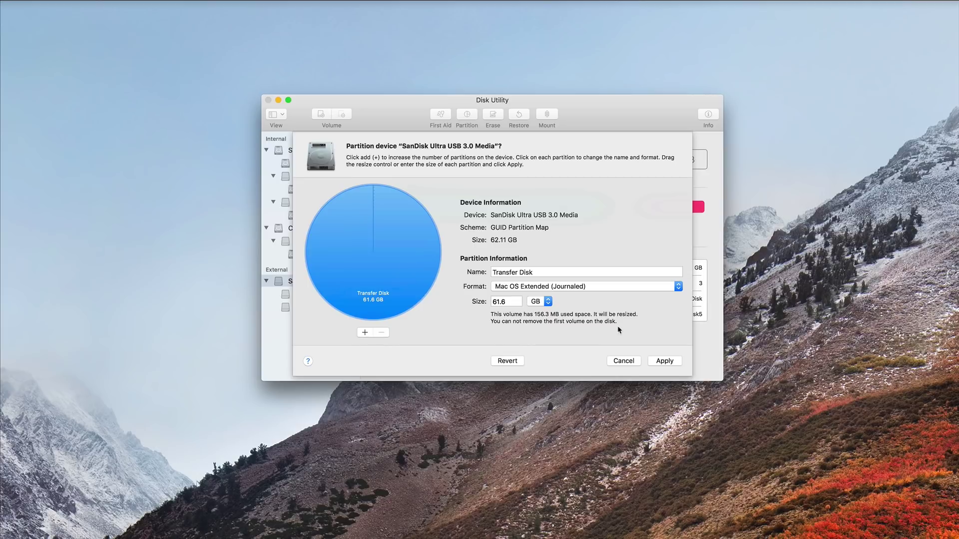
pyautogui.click(663, 364)
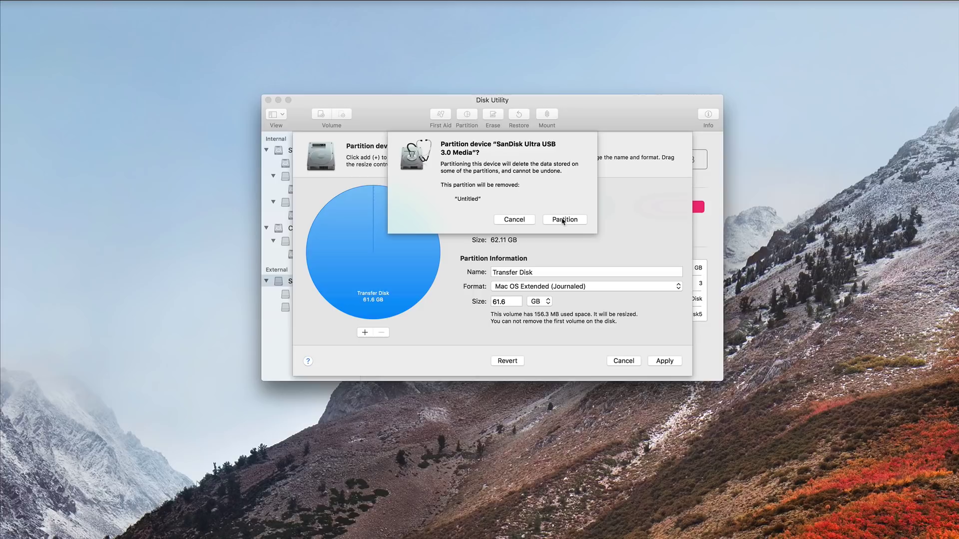
pyautogui.click(559, 220)
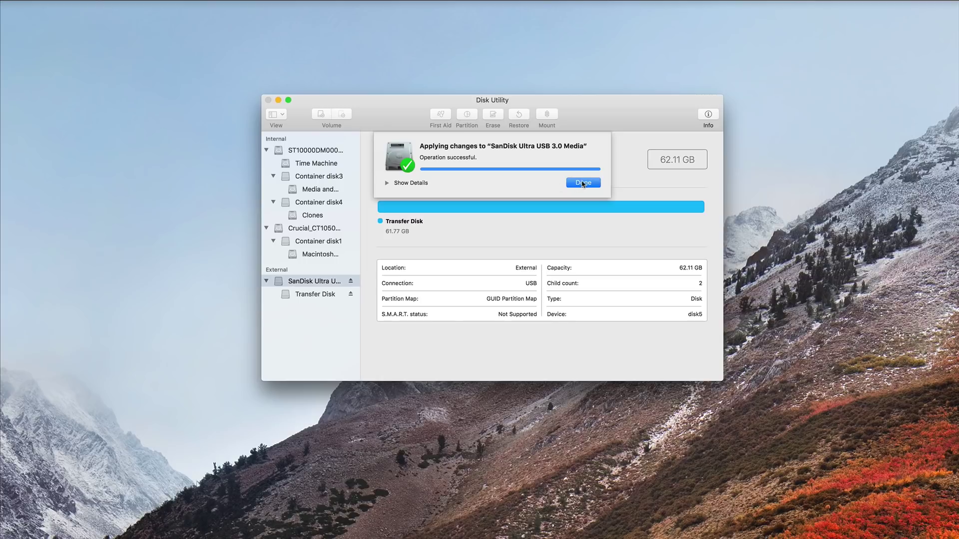
pyautogui.click(582, 183)
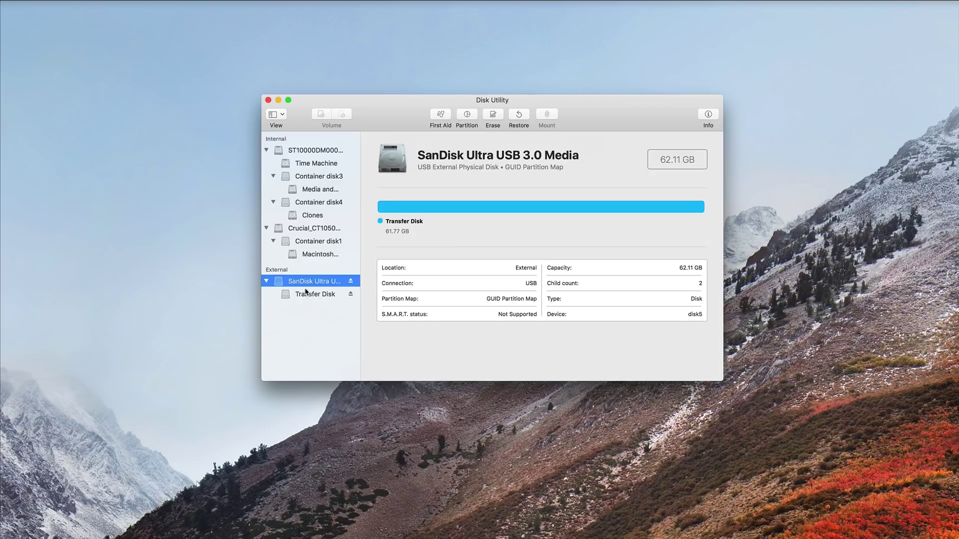
# Switch the sidebar back to volumes only and reopen the Media and Files details.
pyautogui.click(316, 163)
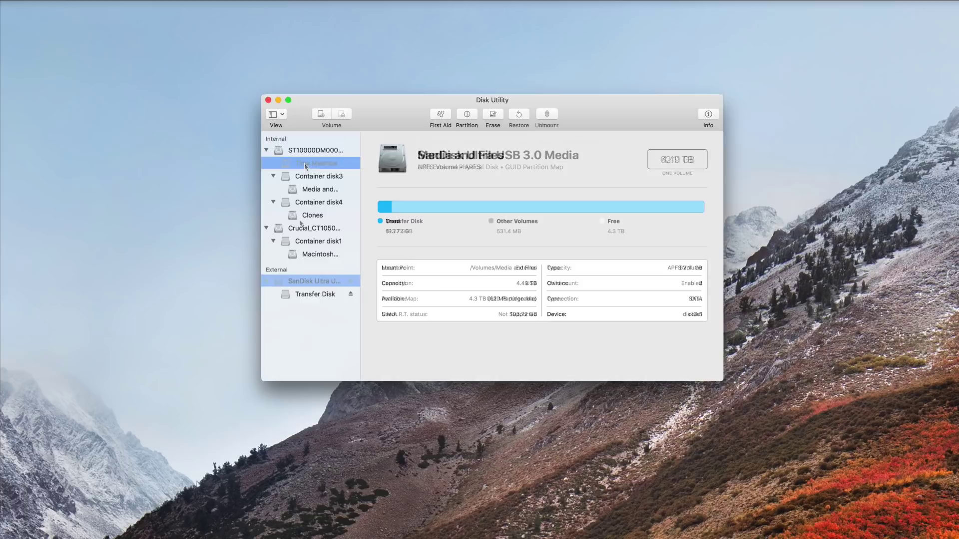
pyautogui.click(311, 191)
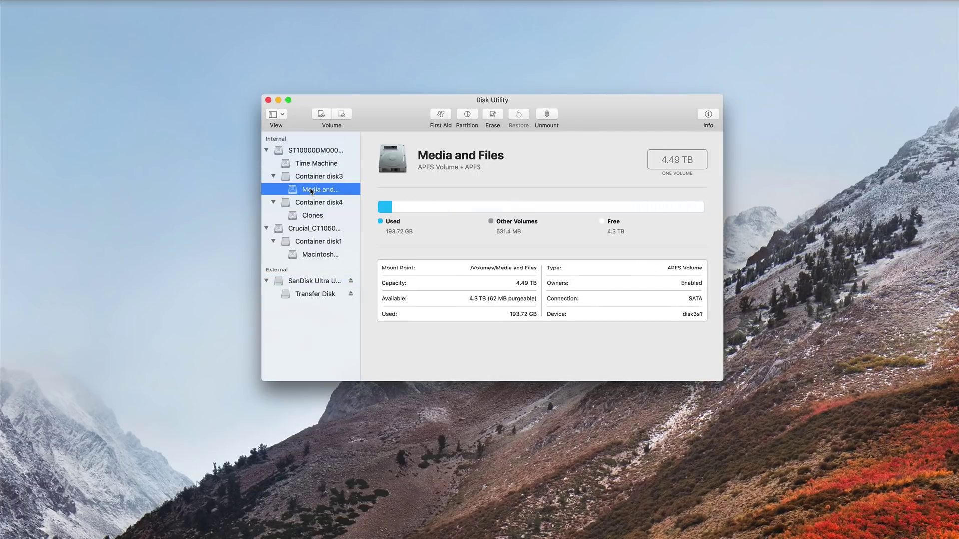
pyautogui.moveTo(339, 141)
pyautogui.click(283, 114)
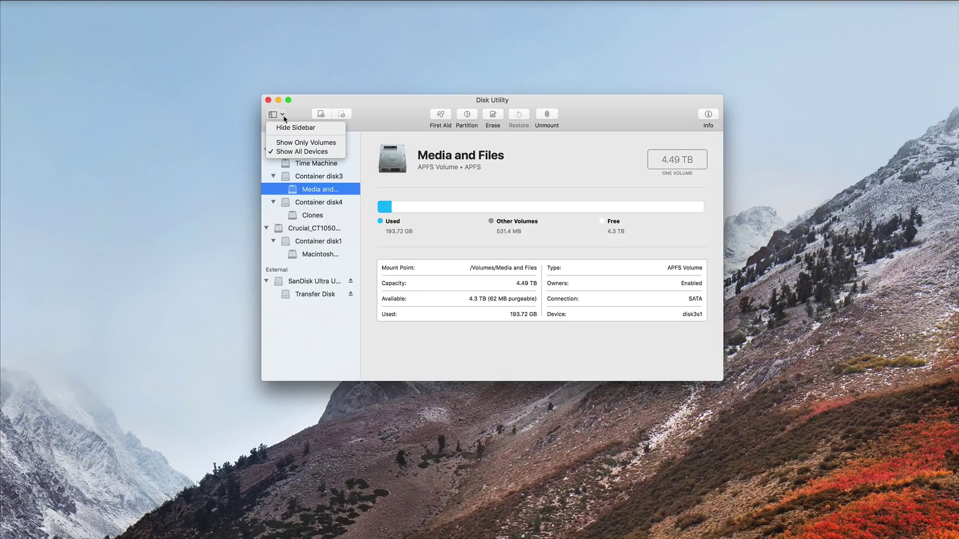
pyautogui.click(293, 143)
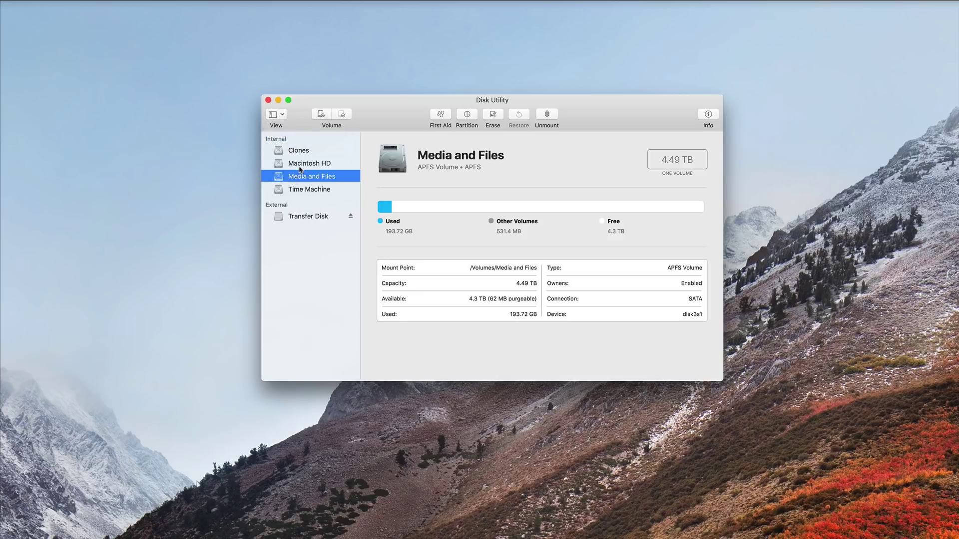
pyautogui.click(305, 190)
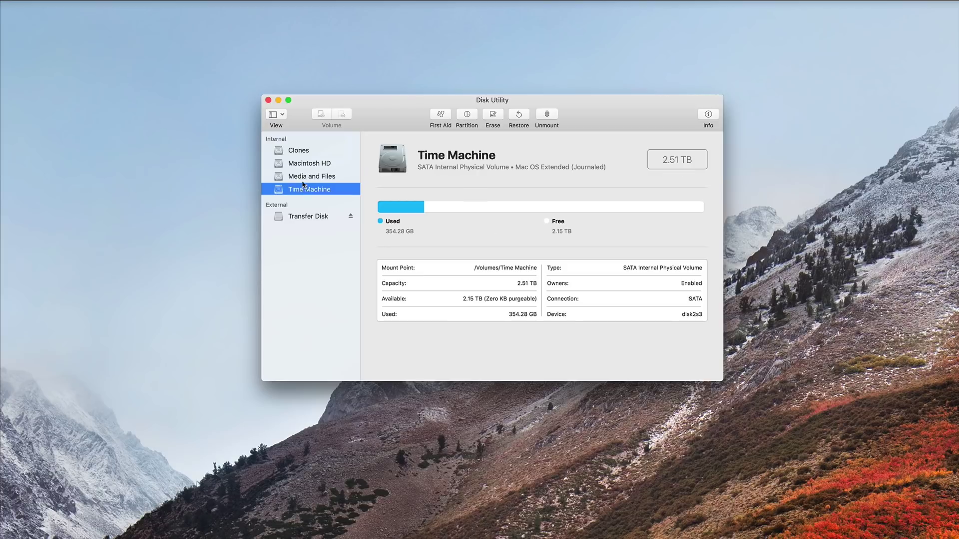
pyautogui.click(303, 180)
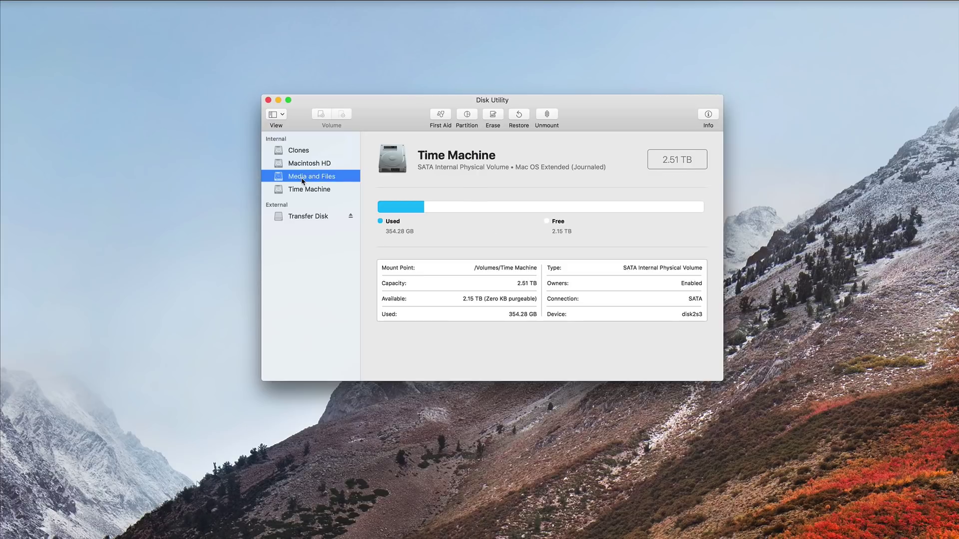
# Plan a 1 TB APFS partition named 'New Partition' split from Media and Files, and apply.
pyautogui.click(467, 115)
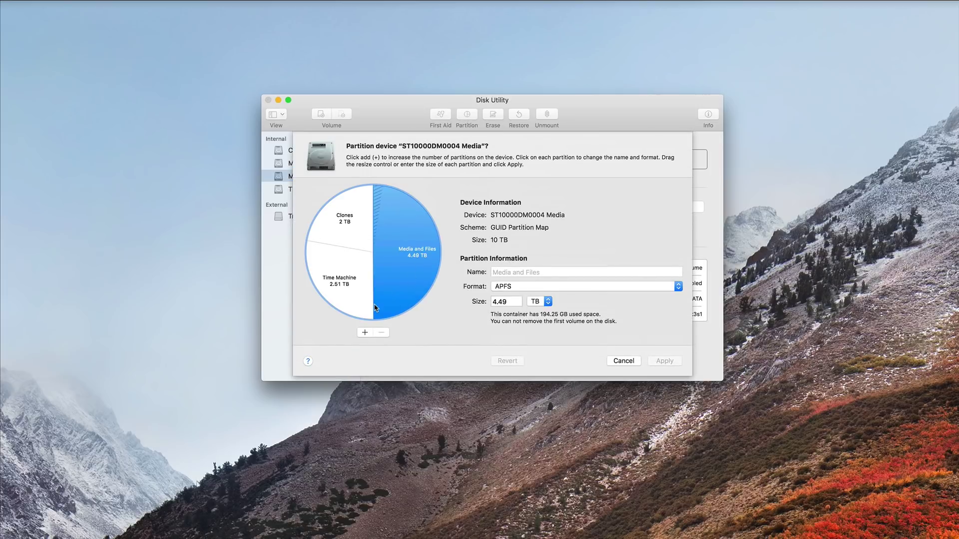
pyautogui.click(364, 333)
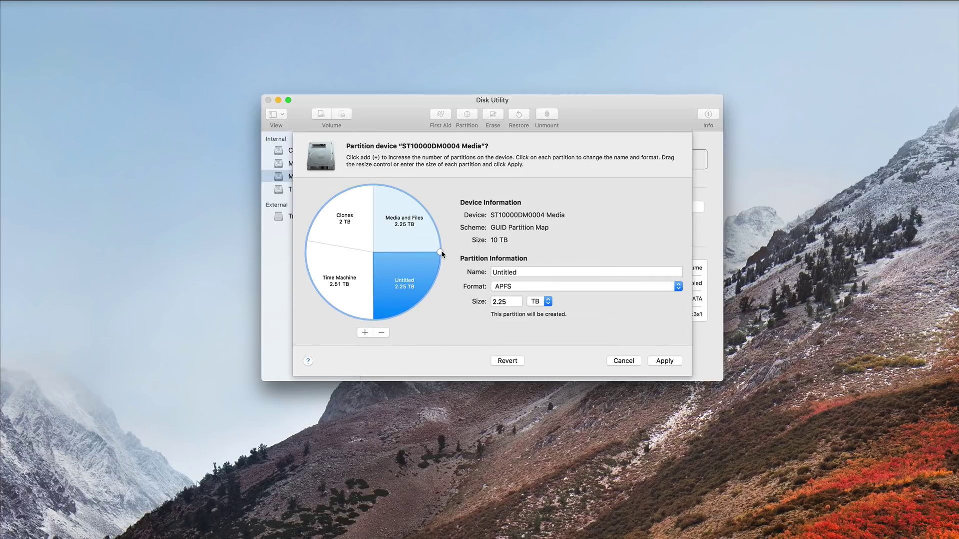
pyautogui.moveTo(441, 253); pyautogui.dragTo(412, 299)
pyautogui.click(540, 274)
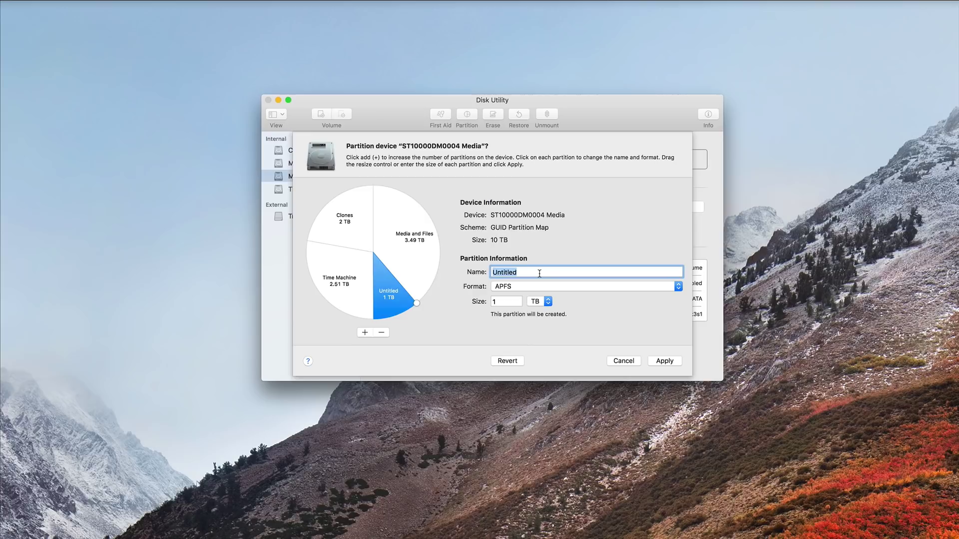
pyautogui.write('New Partition')
pyautogui.click(678, 288)
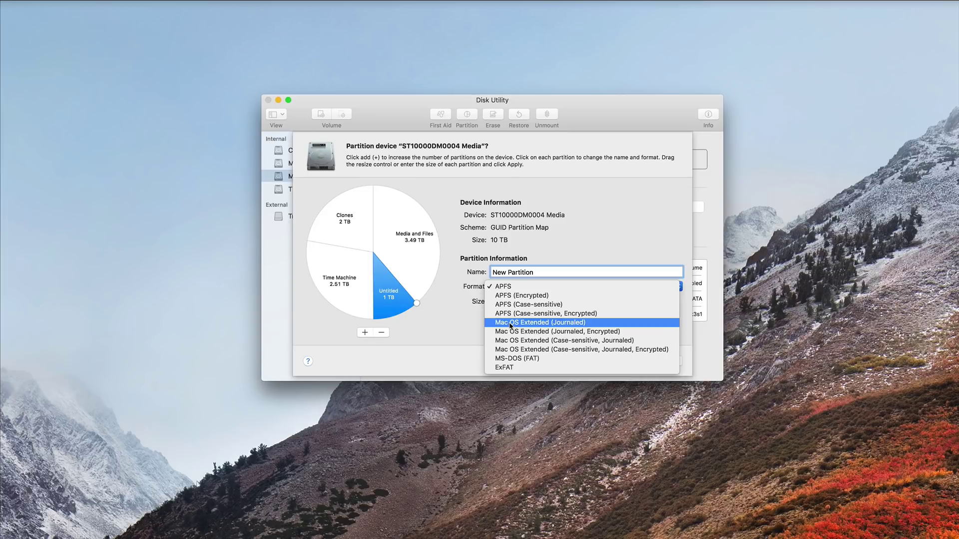
pyautogui.click(551, 241)
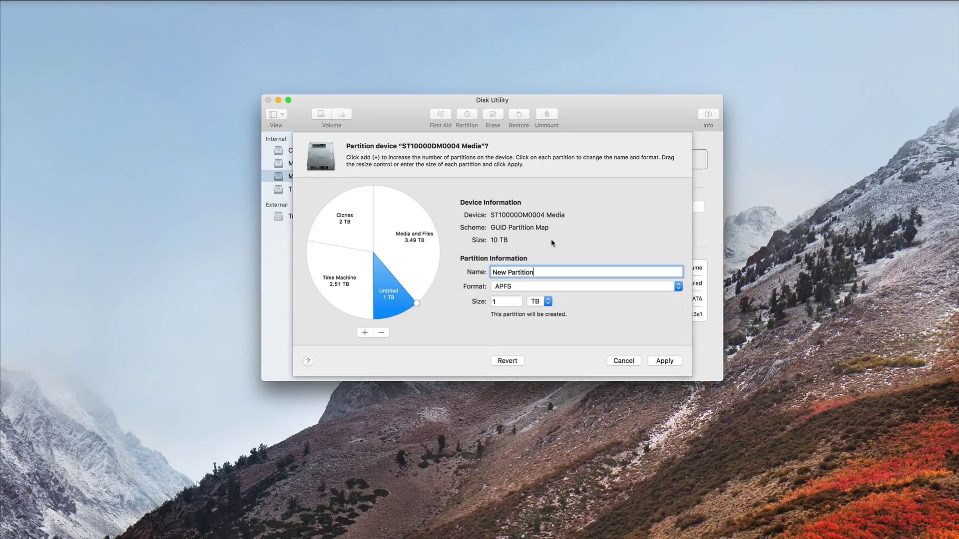
pyautogui.click(662, 361)
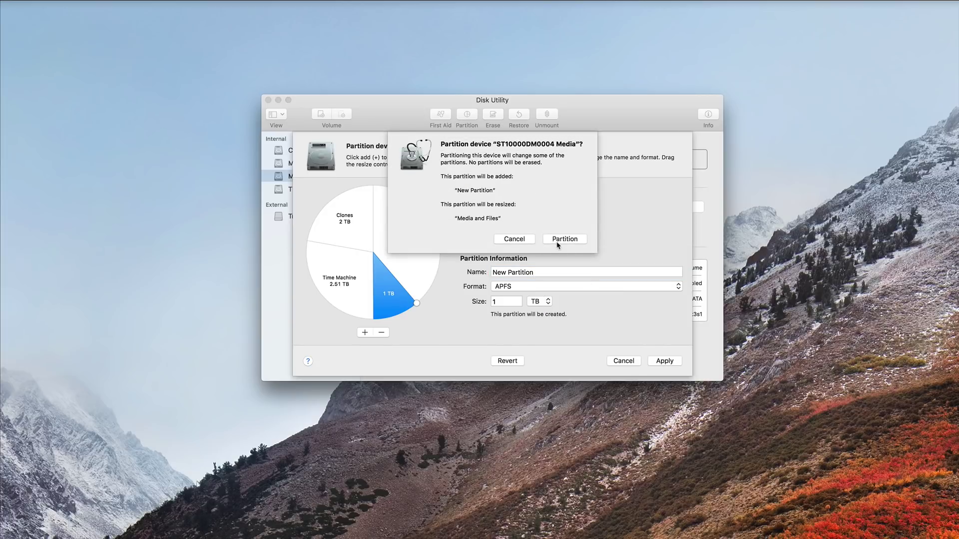
# Confirm partitioning the 10 TB drive, view the detailed log, and close the finished report.
pyautogui.click(556, 241)
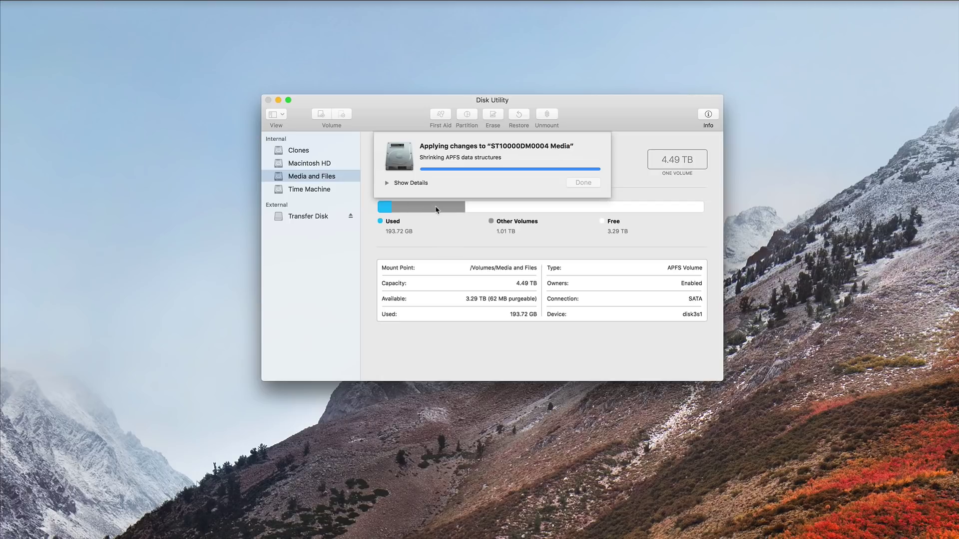
pyautogui.click(387, 184)
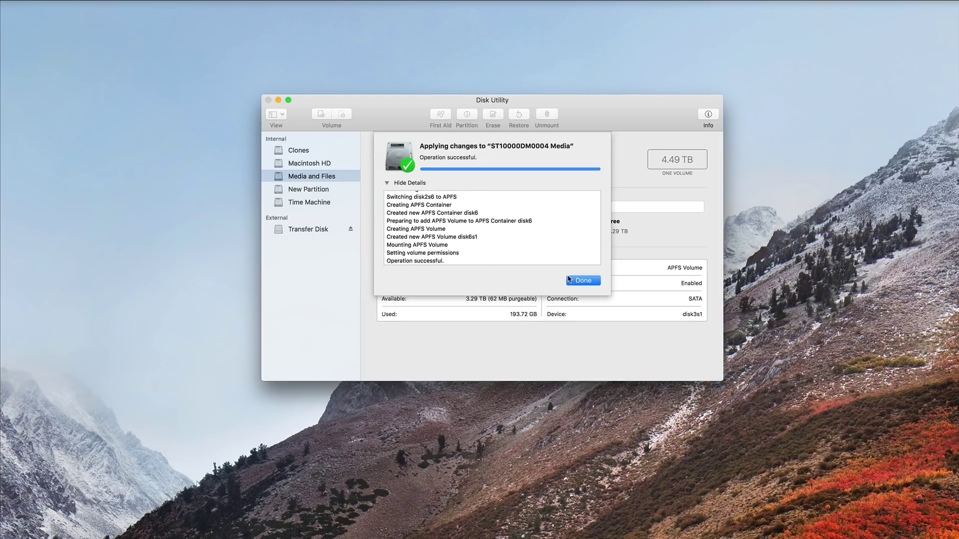
pyautogui.click(582, 281)
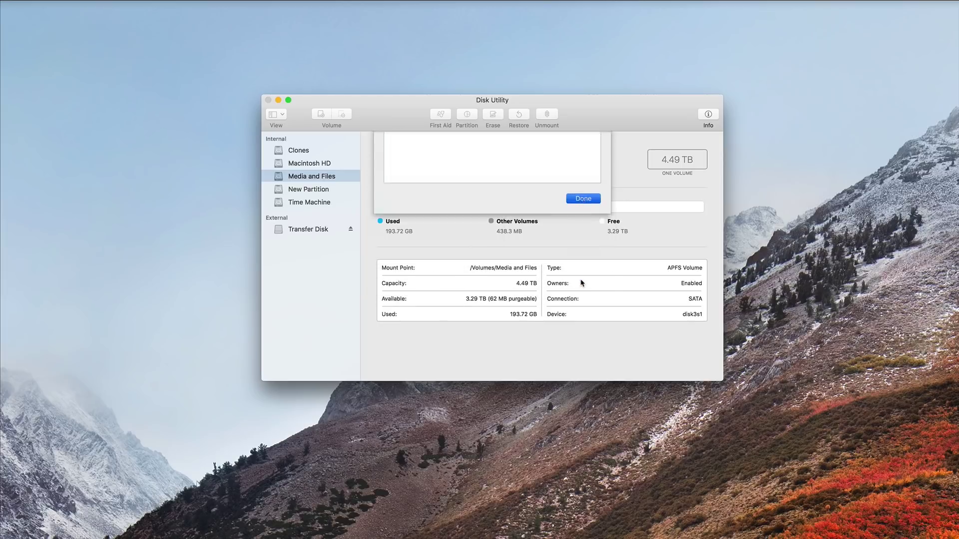
# Switch the sidebar to list all devices and containers, then return it to volumes only.
pyautogui.click(283, 115)
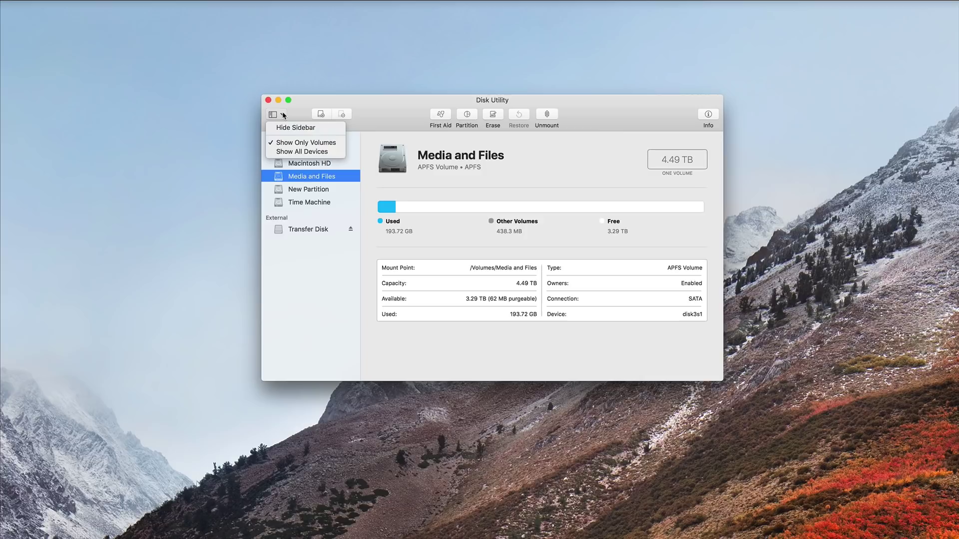
pyautogui.click(287, 153)
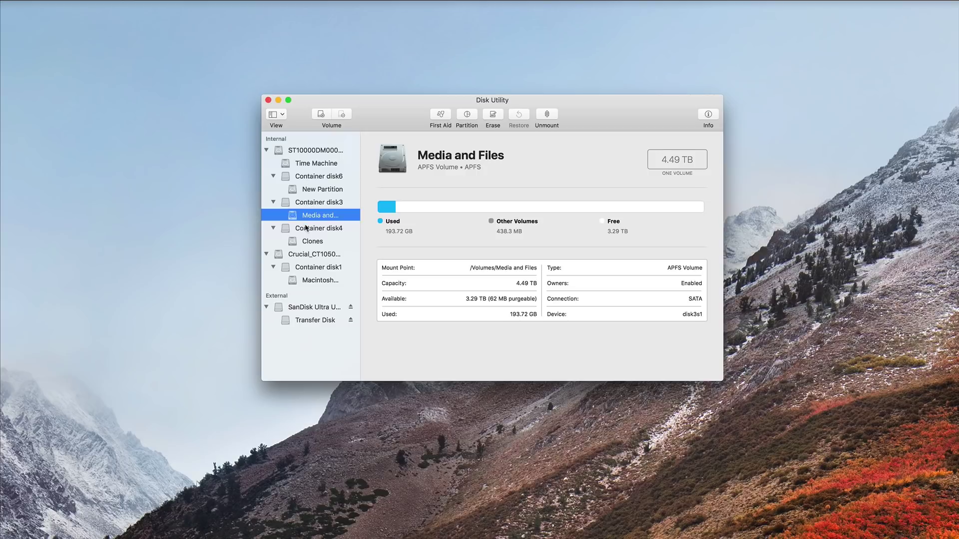
pyautogui.click(282, 116)
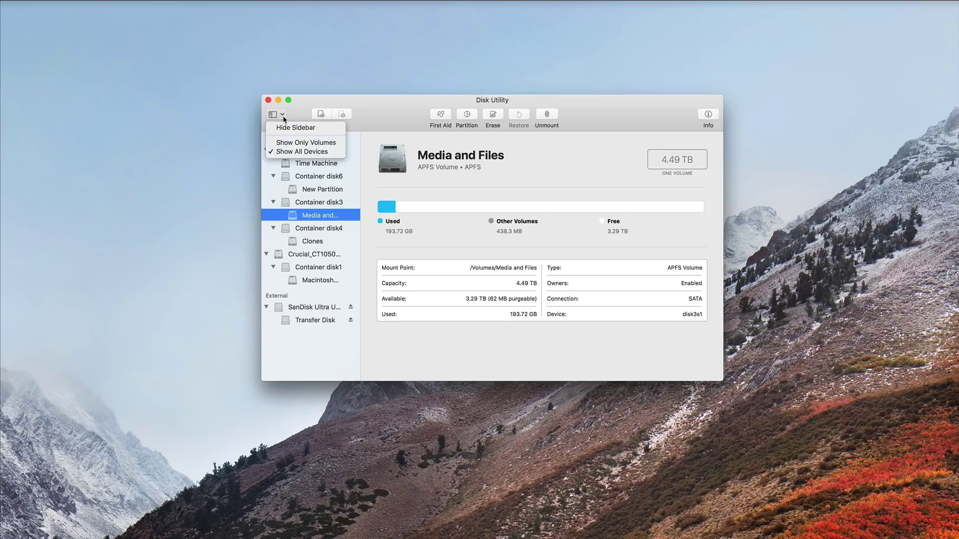
pyautogui.click(282, 143)
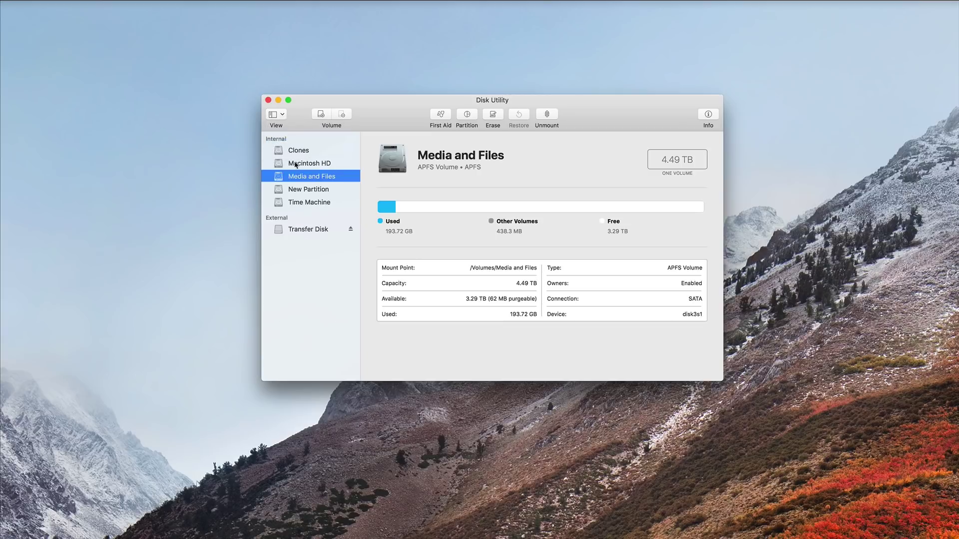
# Delete the 1 TB New Partition, letting Media and Files reclaim its space, and show the operation log.
pyautogui.click(304, 192)
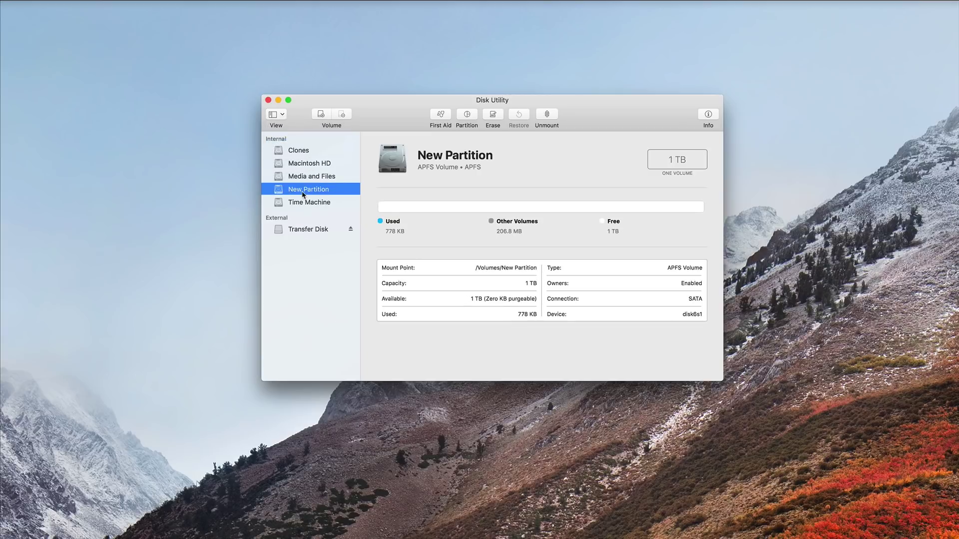
pyautogui.click(467, 116)
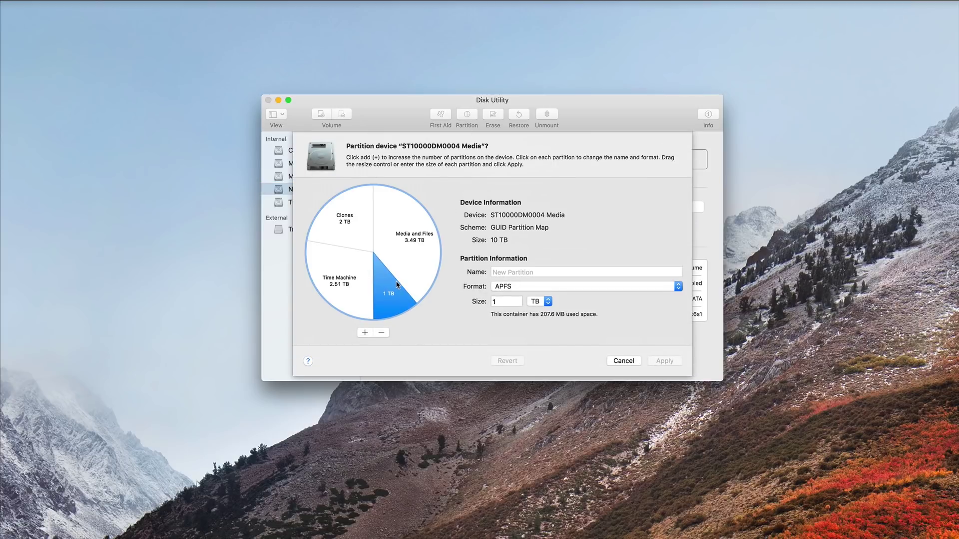
pyautogui.click(381, 333)
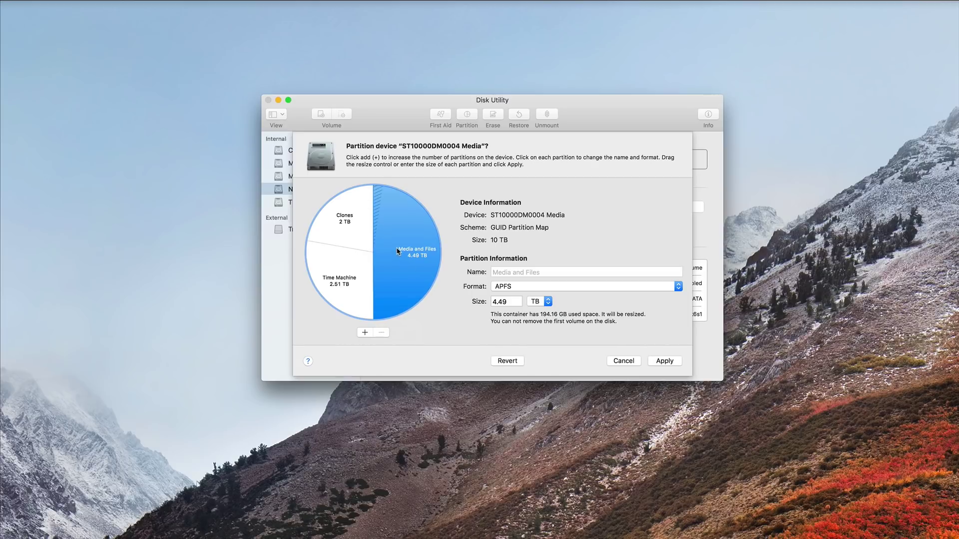
pyautogui.click(664, 361)
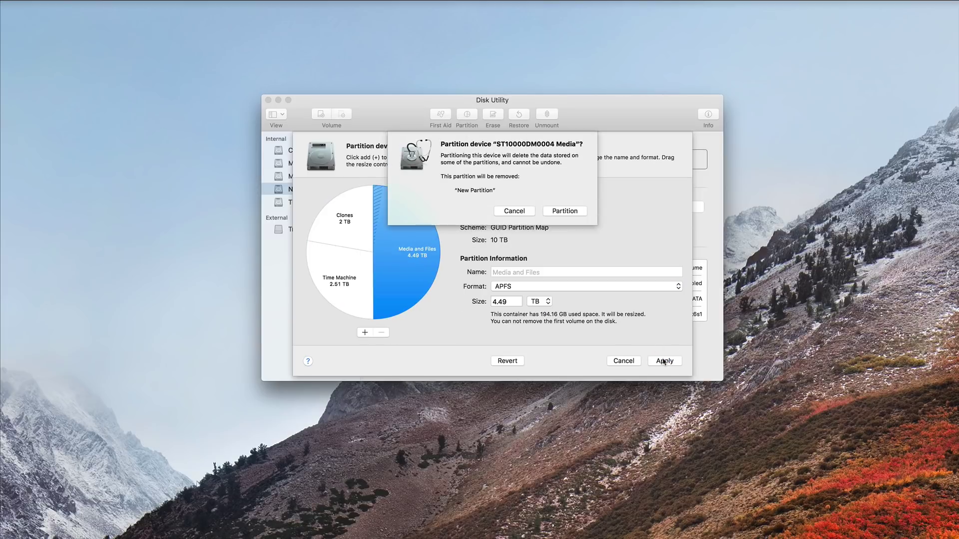
pyautogui.click(565, 211)
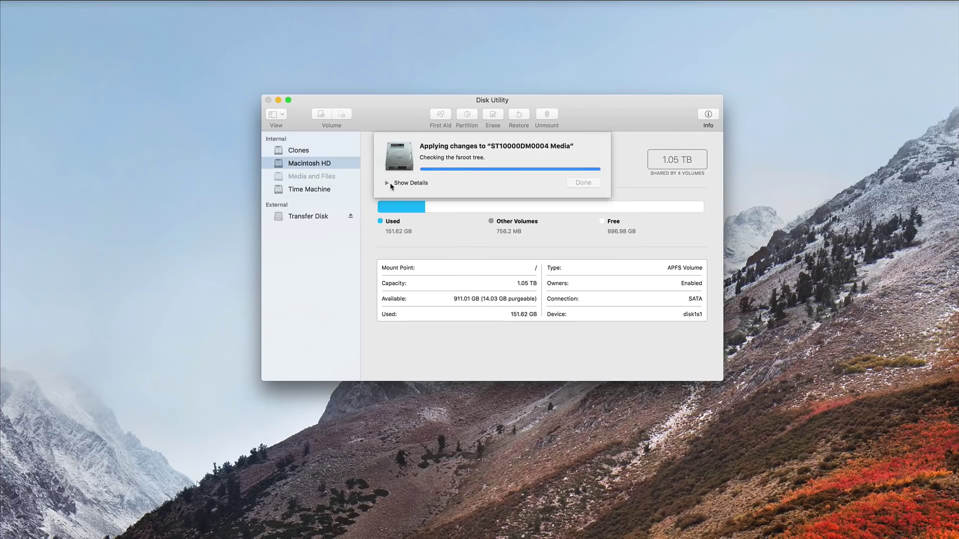
pyautogui.click(386, 183)
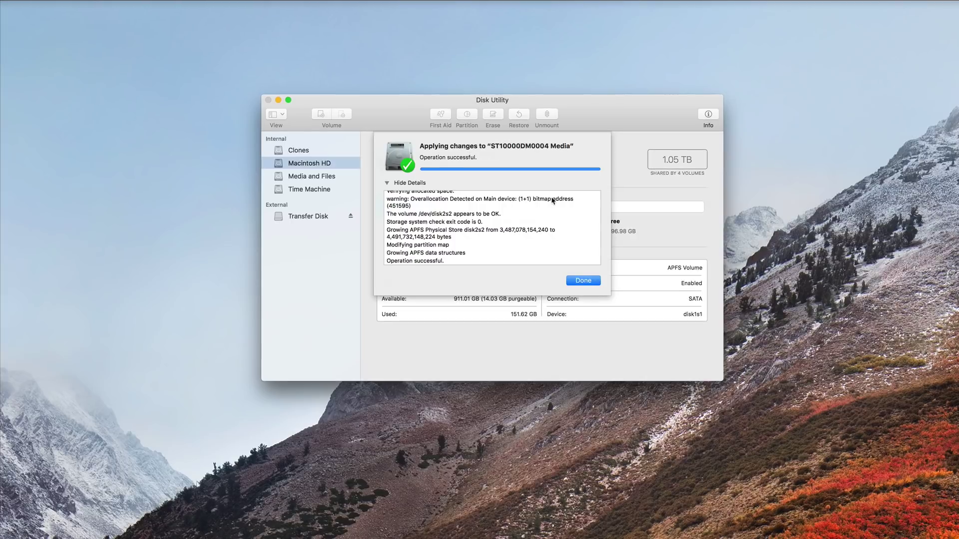
# Close the finished report, show all devices in the sidebar, and select Container disk4.
pyautogui.click(583, 281)
pyautogui.click(276, 114)
pyautogui.click(289, 152)
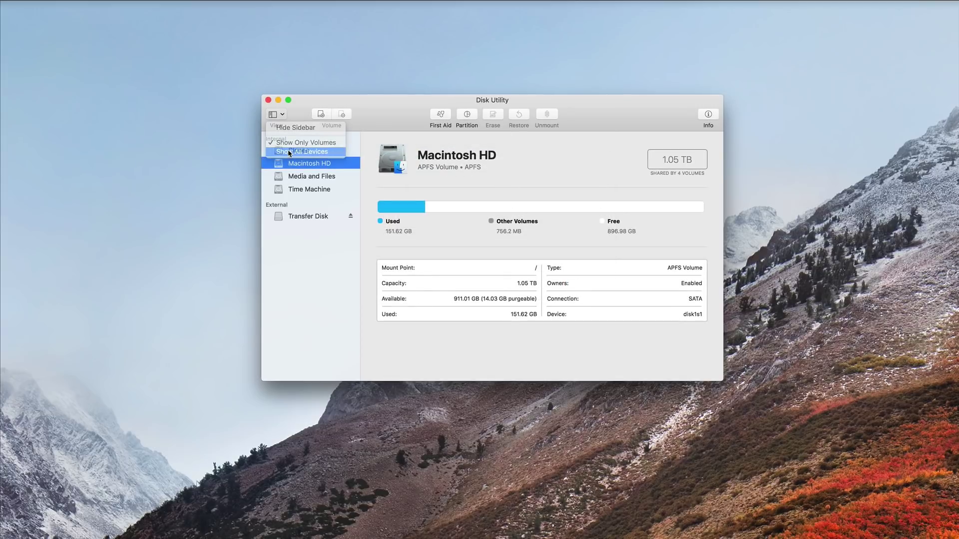
pyautogui.click(310, 205)
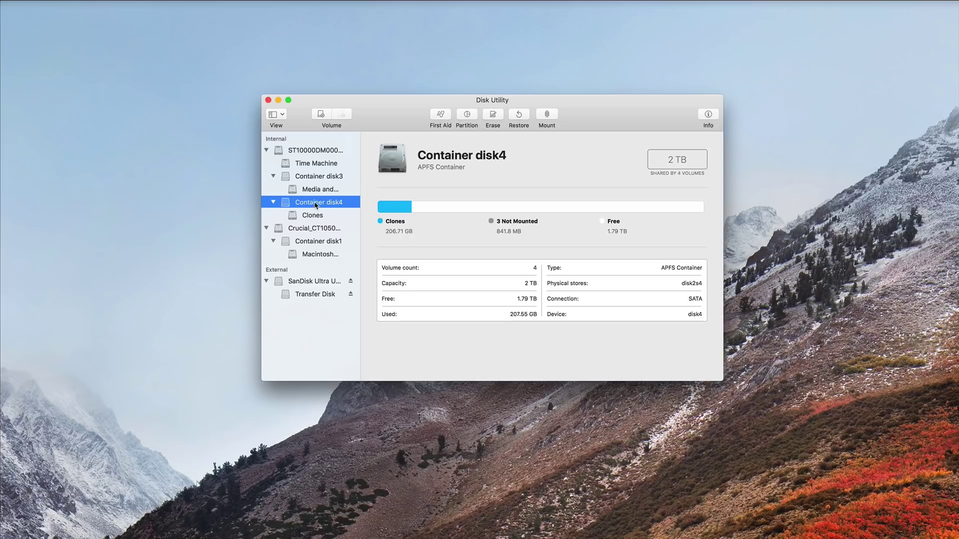
# Open Restore for Container disk4, keep Container disk3 as source, then cancel without erasing.
pyautogui.click(520, 116)
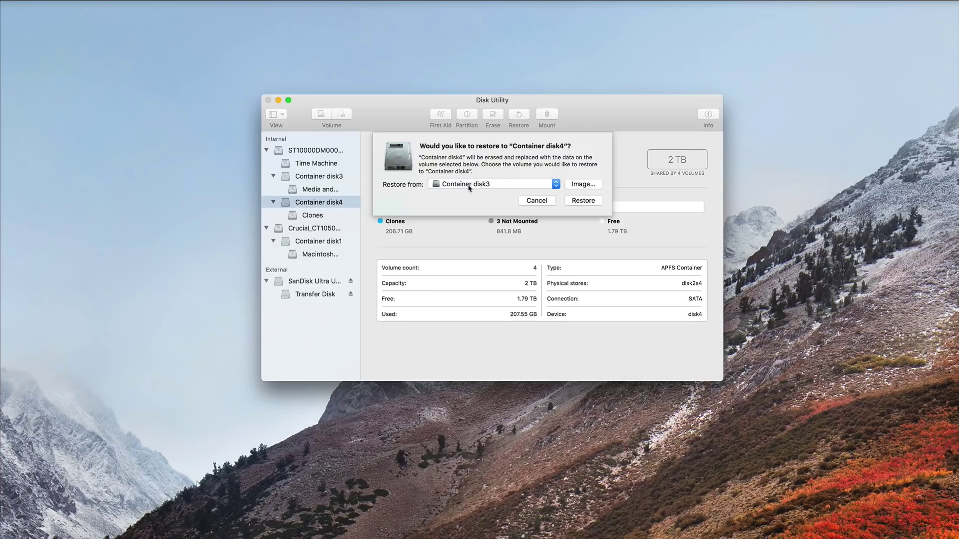
pyautogui.click(477, 186)
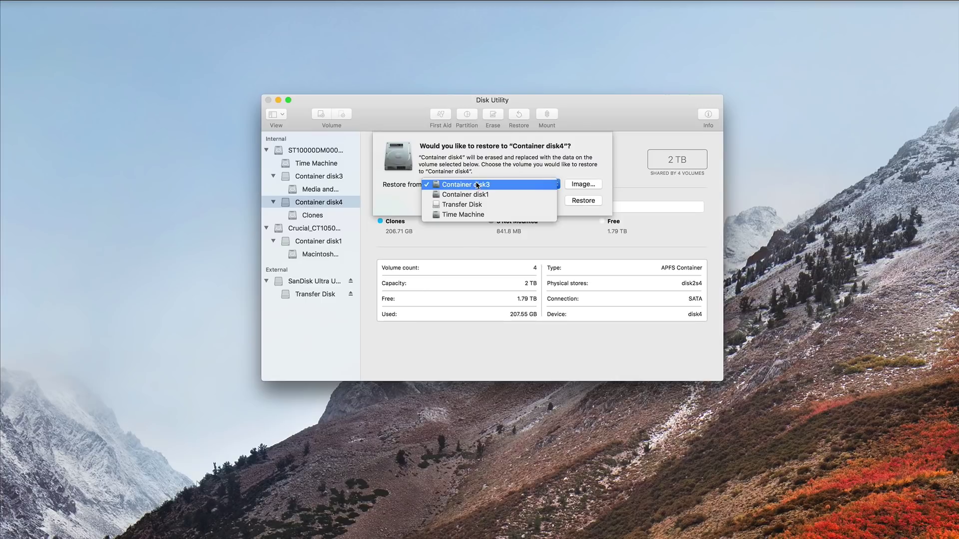
pyautogui.click(482, 163)
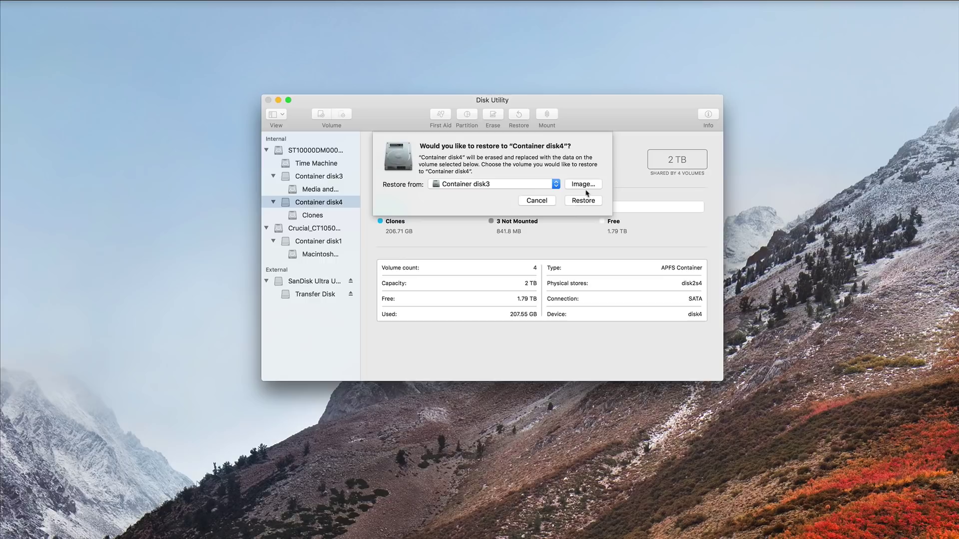
pyautogui.click(532, 202)
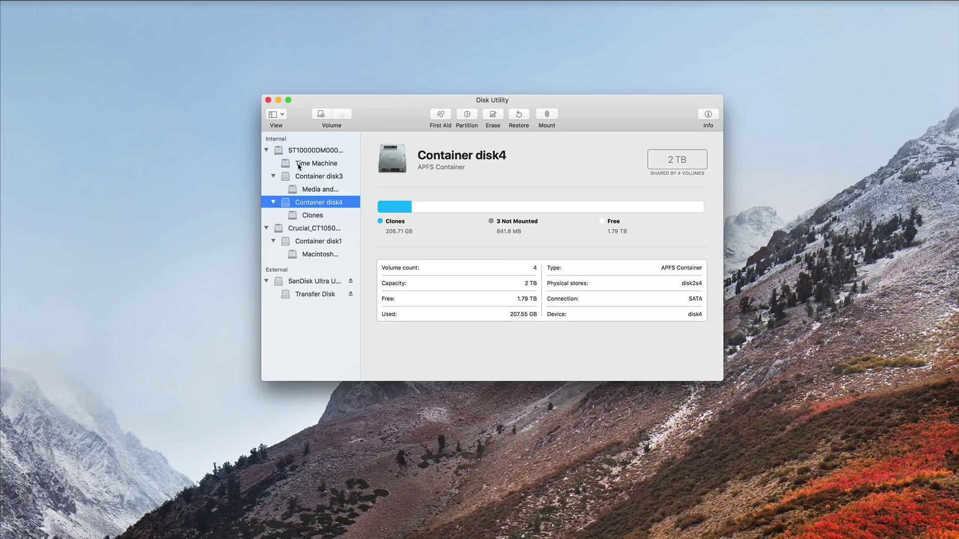
# Toggle the sidebar between volumes only and all devices, ending on volumes only.
pyautogui.click(282, 115)
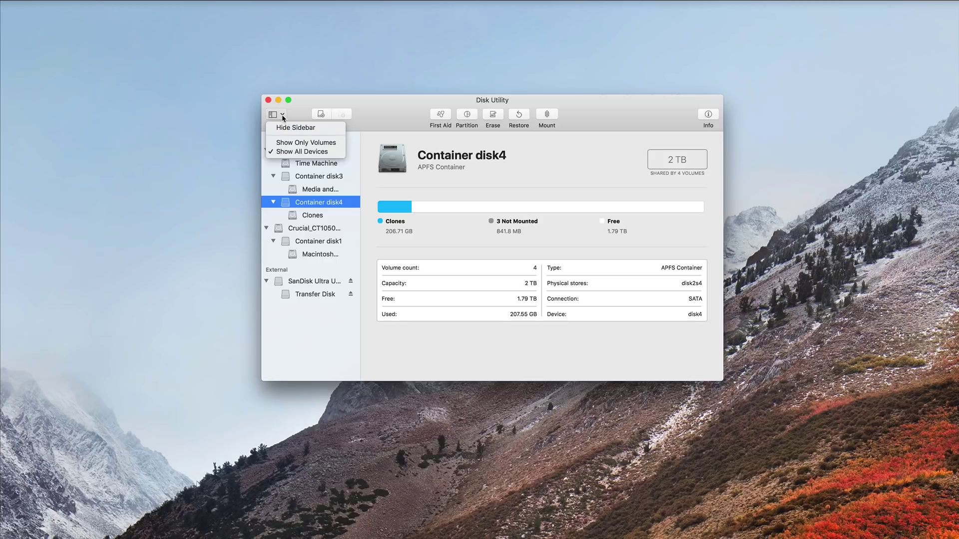
pyautogui.click(292, 144)
pyautogui.press('super+2')
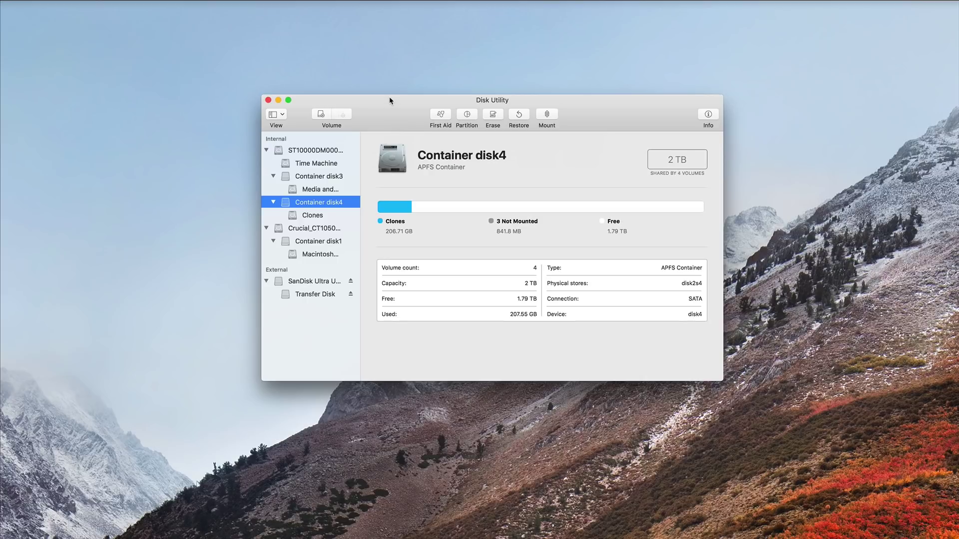
pyautogui.press('super+1')
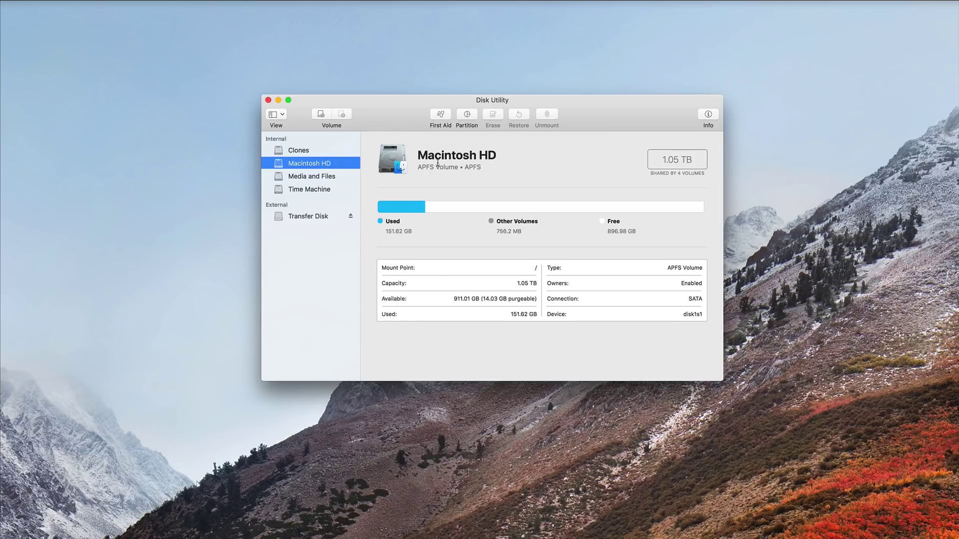